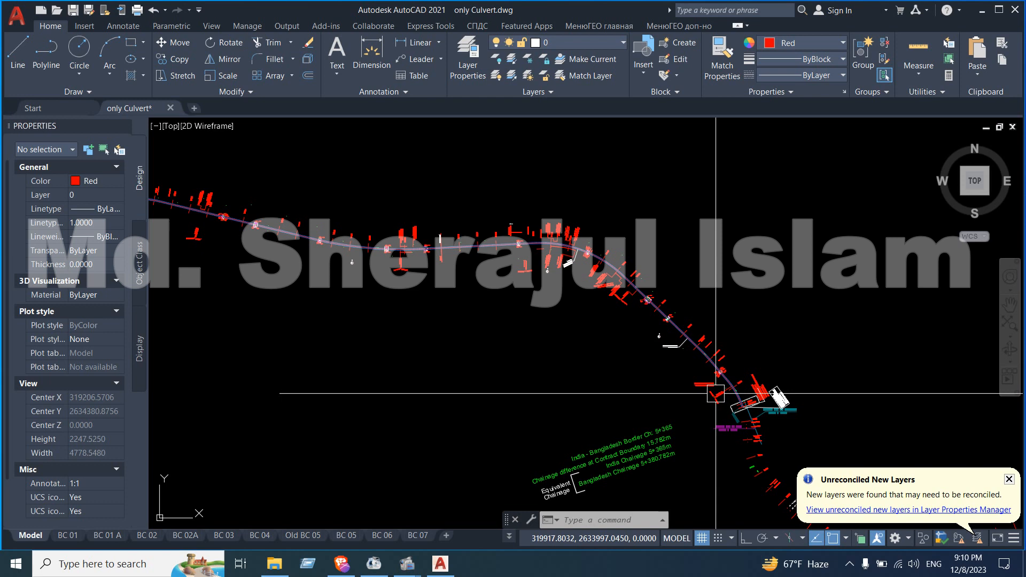
- Load the PtManager.lsp routine from the Autocad Lisp folder with the application loader
middle_drag(715, 394, 507, 142)
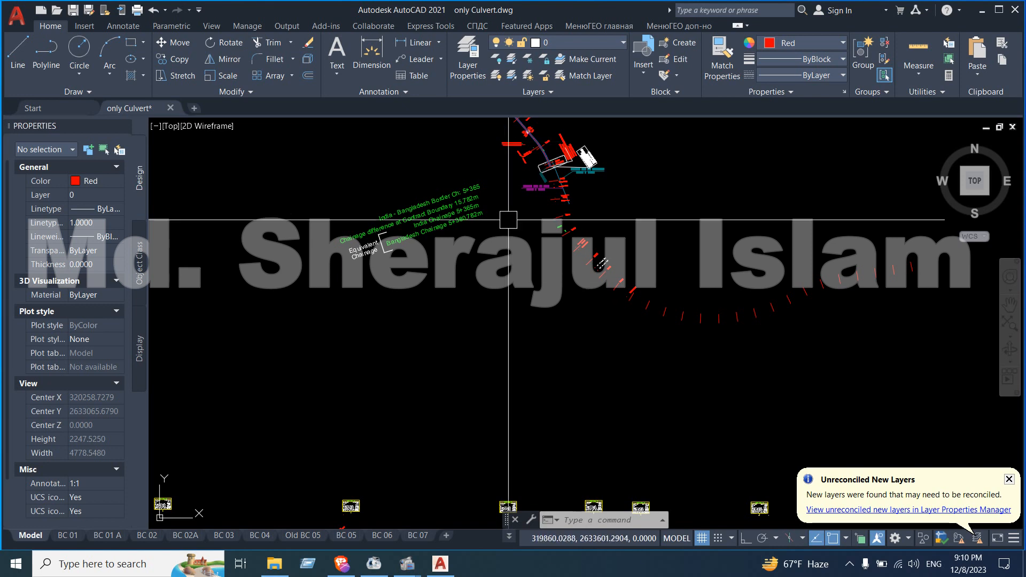
mouse_move(506, 176)
middle_down()
mouse_move(615, 278)
mouse_move(631, 250)
mouse_move(624, 263)
middle_up()
scroll(631, 250, up, 15)
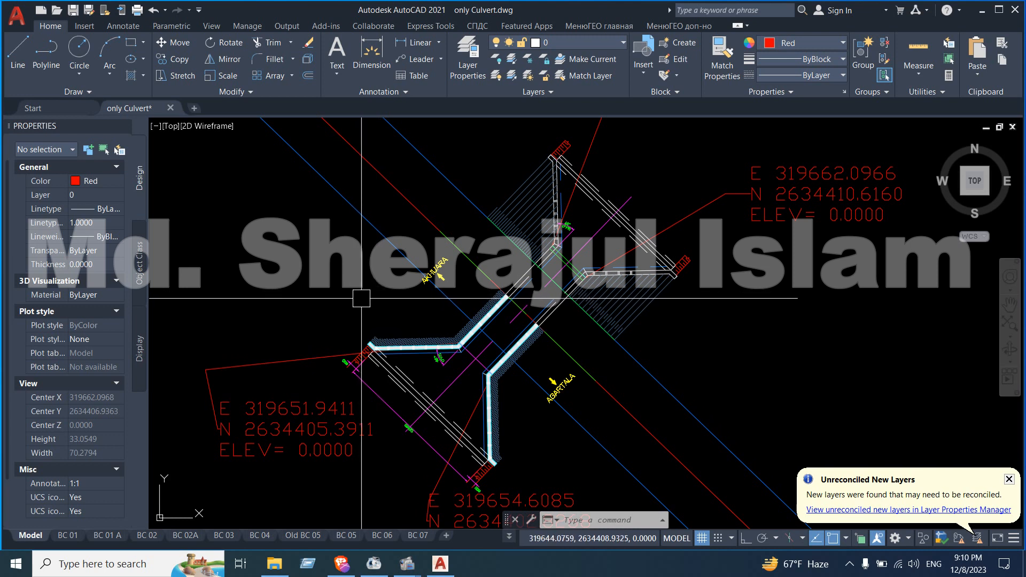
middle_drag(359, 298, 419, 331)
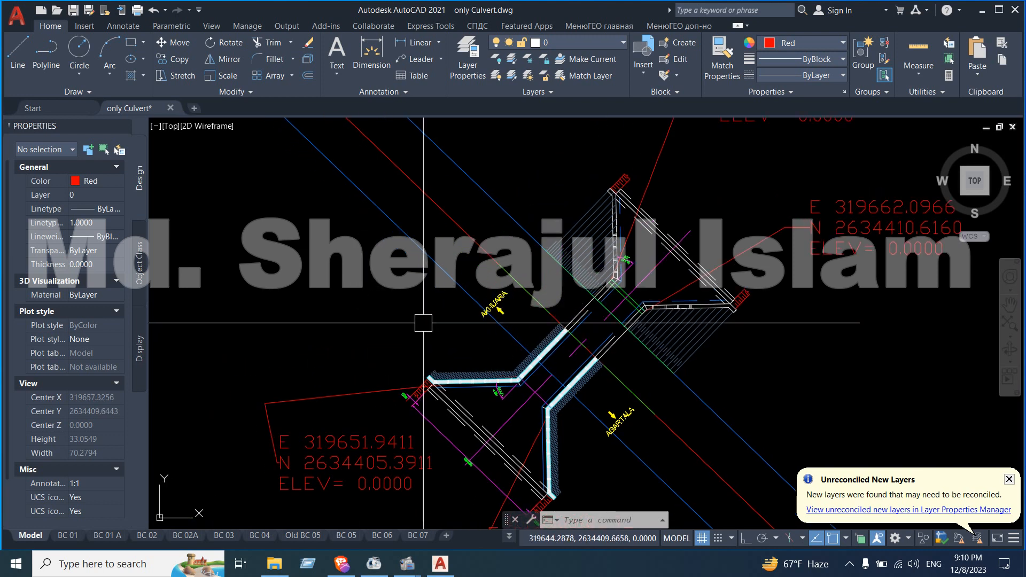
text(p)
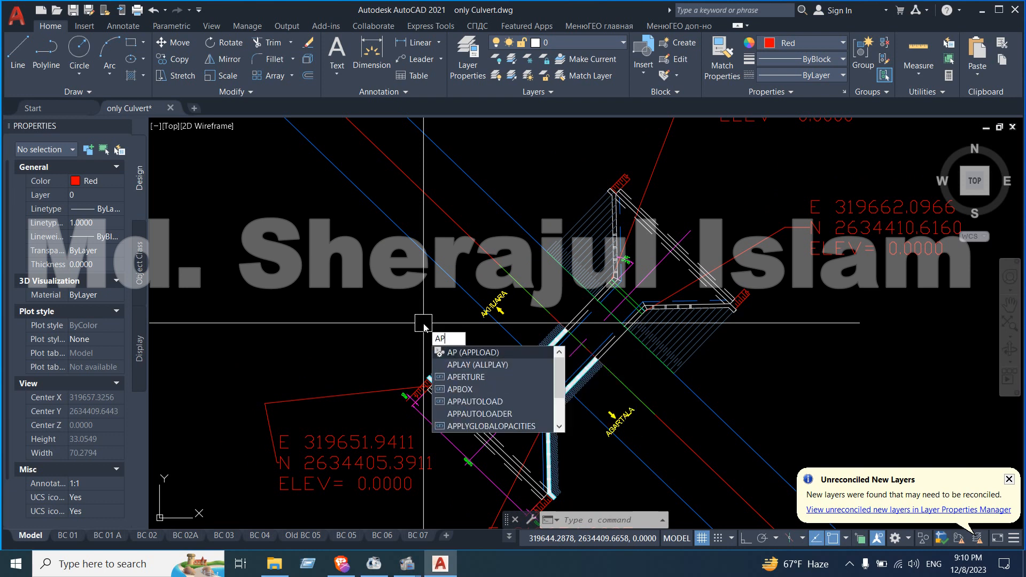
key(Return)
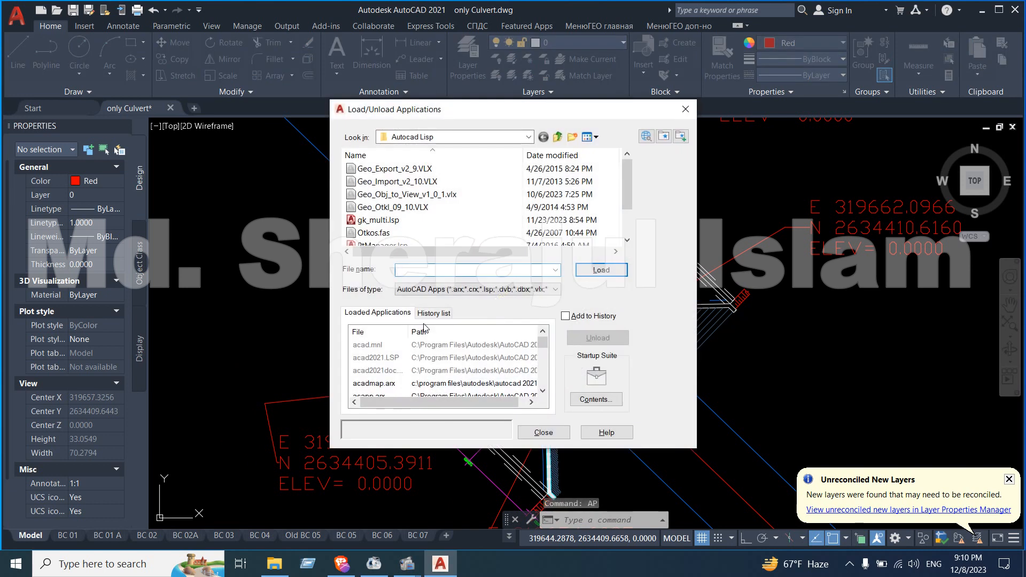
scroll(417, 227, down, 1)
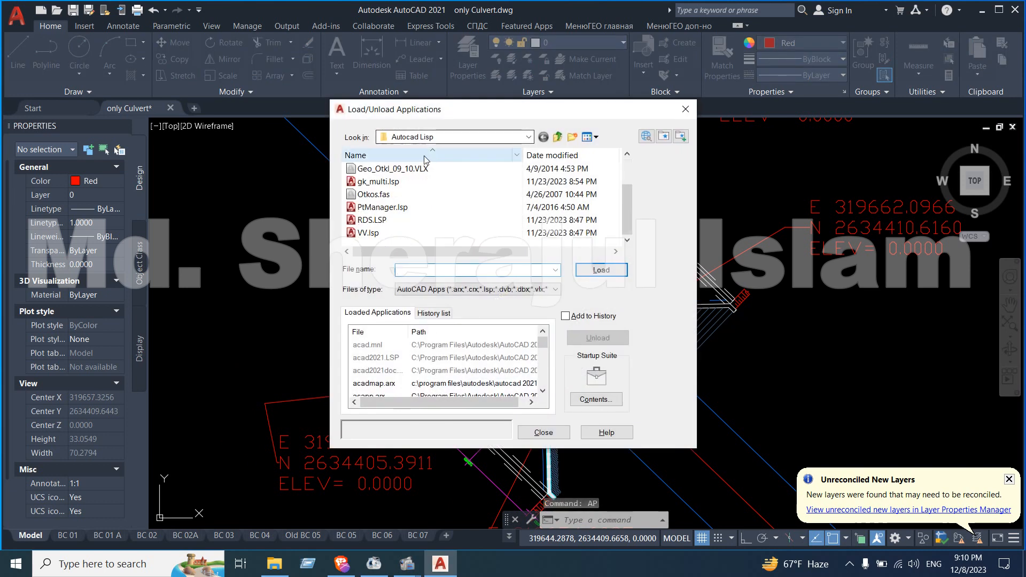
click(384, 209)
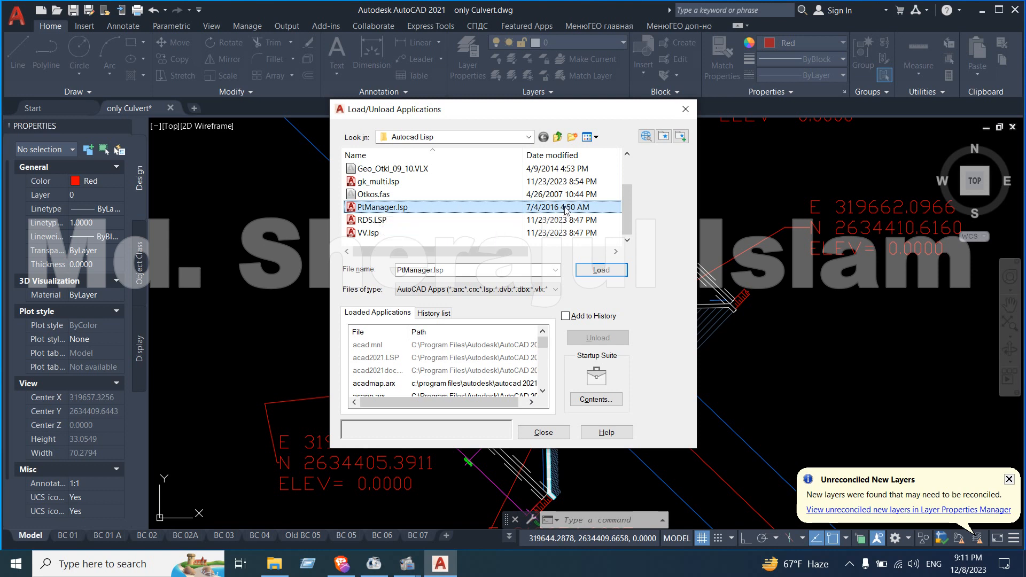
click(603, 270)
click(532, 317)
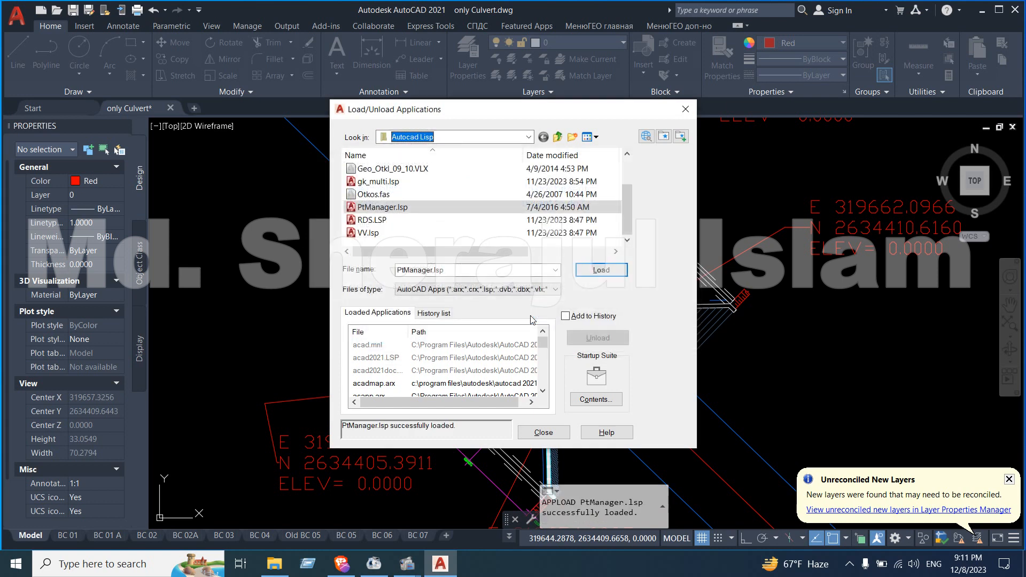
click(543, 432)
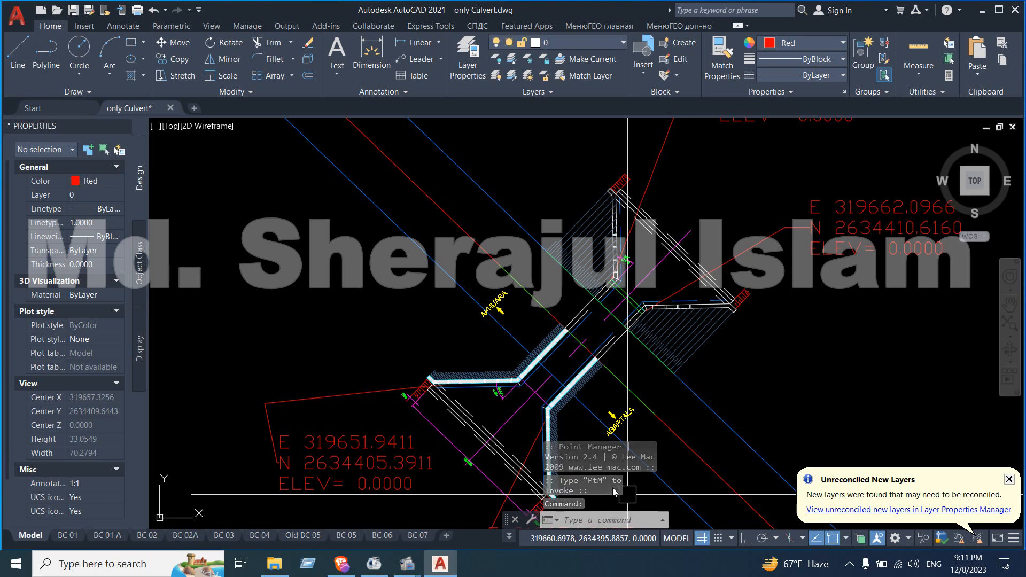
- Run Point Manager with Point as the input type to check the existing points, without processing them
scroll(482, 292, down, 2)
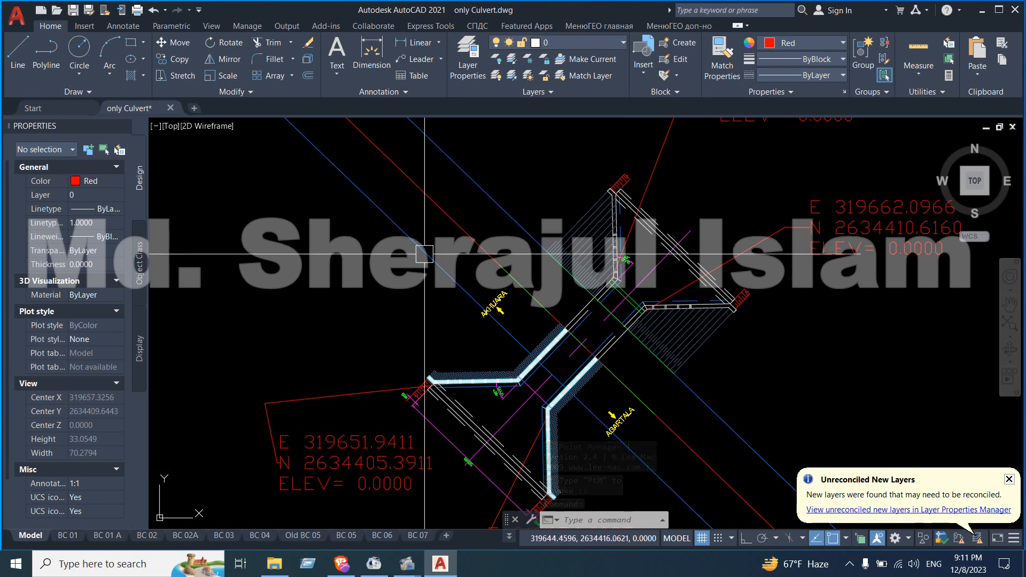
scroll(601, 337, up, 2)
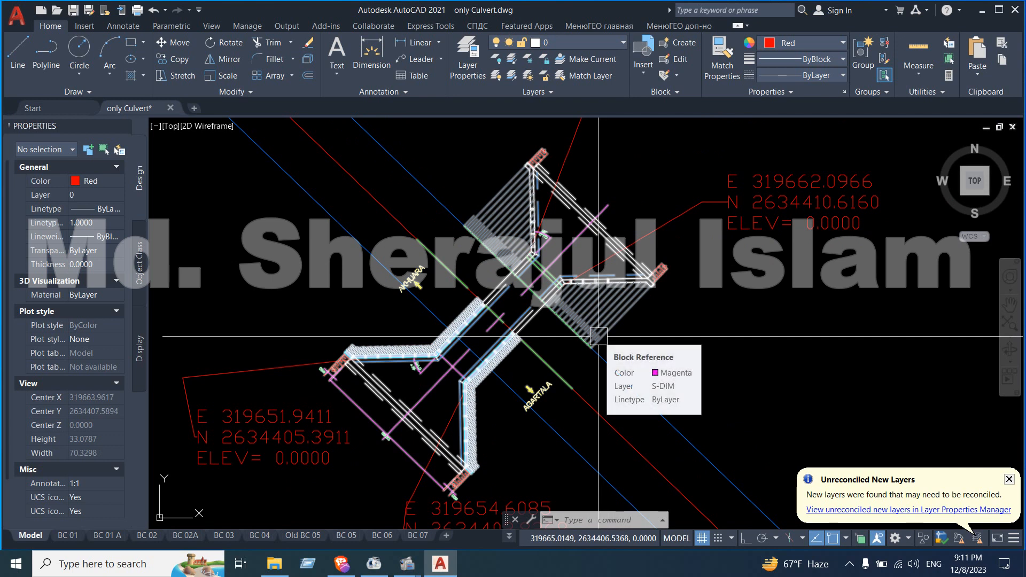
text(p)
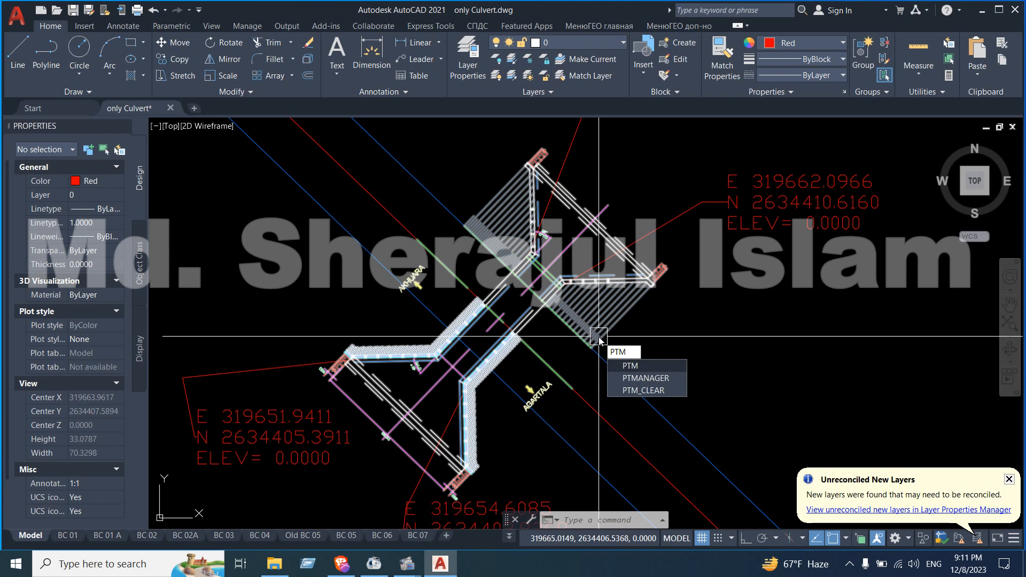
key(Return)
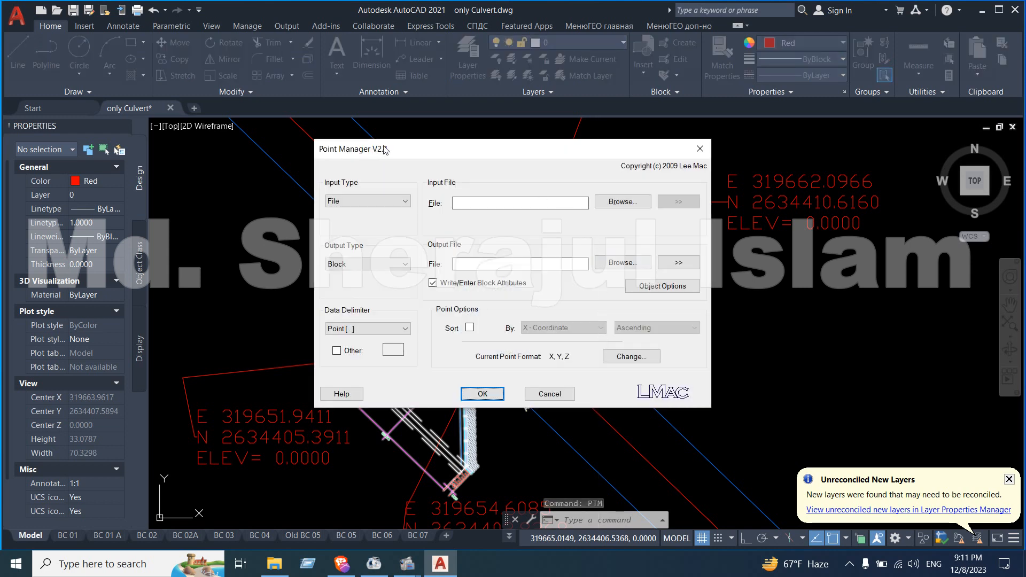
drag(396, 153, 462, 152)
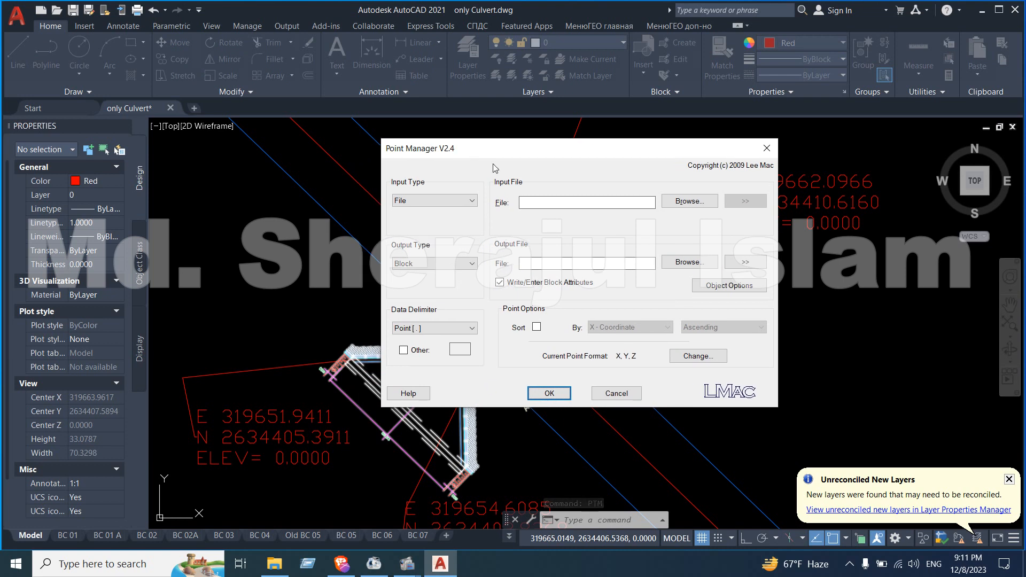
click(428, 202)
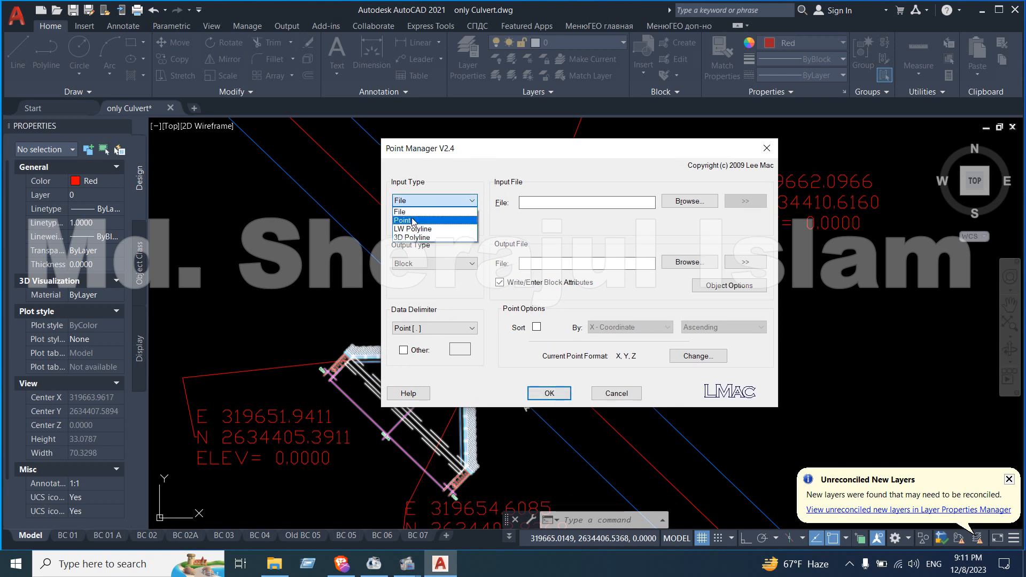
click(412, 220)
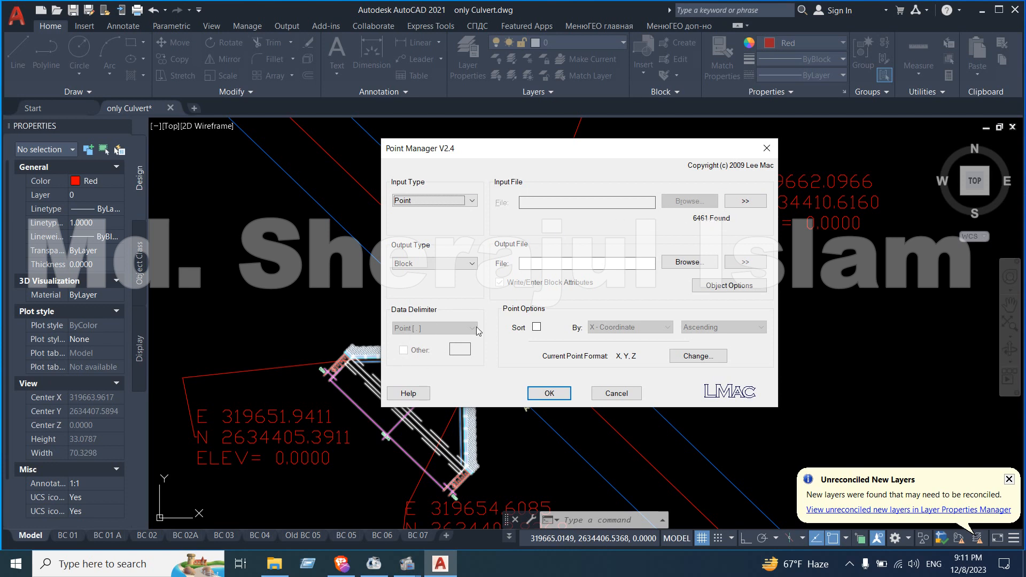
click(616, 393)
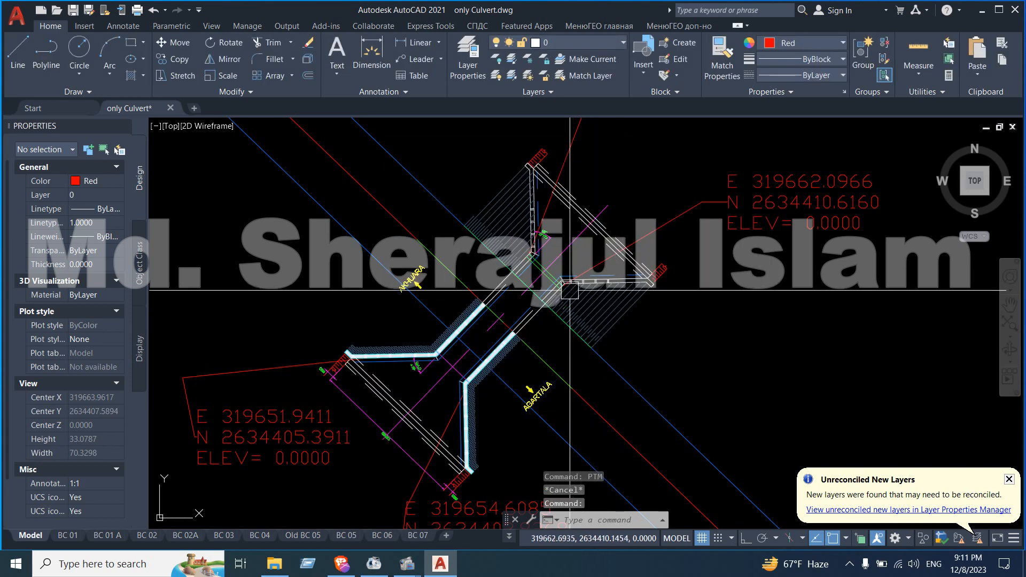
- Select the stray green point northeast of the culvert together with all similar points and erase them
scroll(471, 356, up, 6)
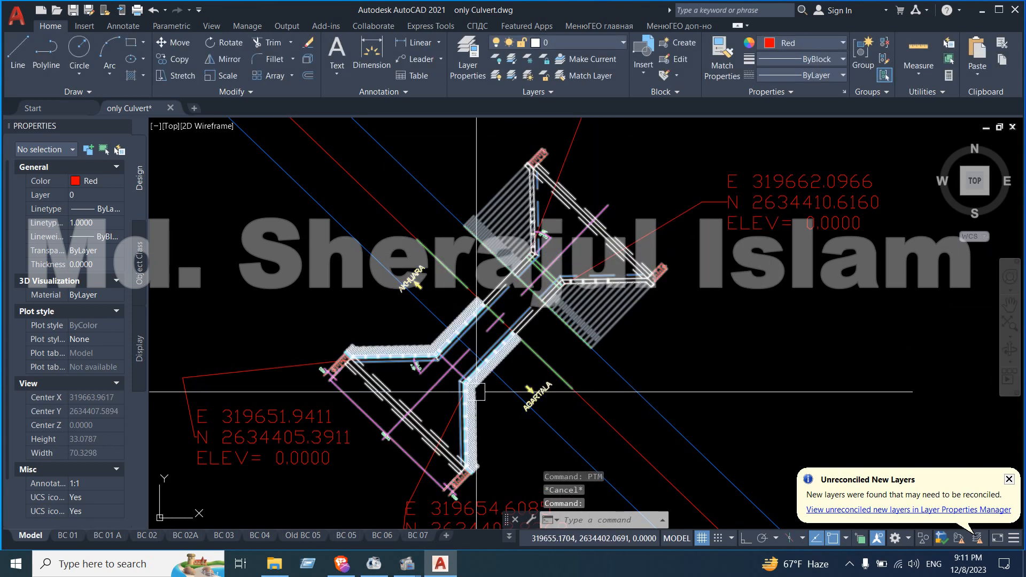
scroll(389, 322, down, 8)
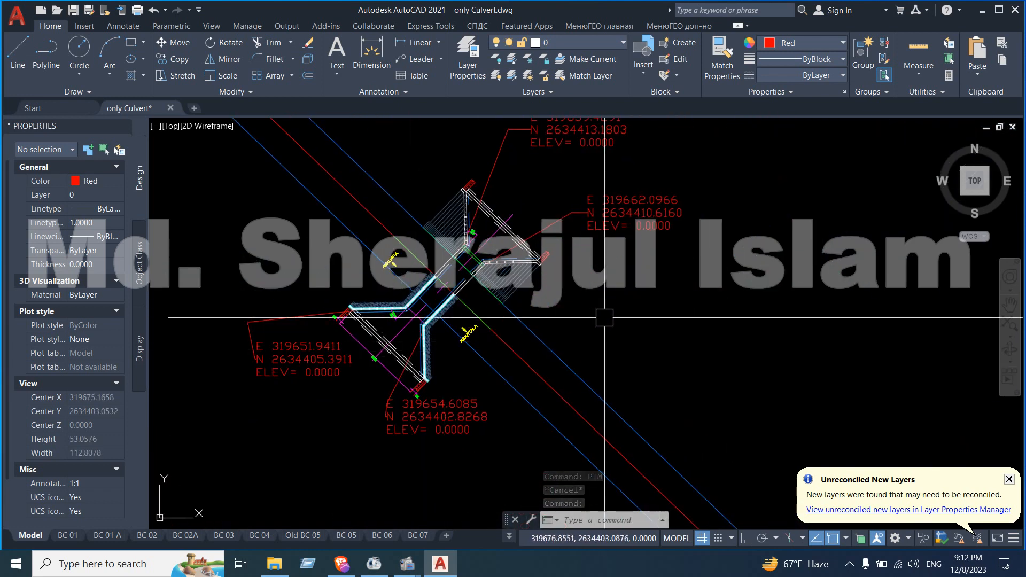
scroll(566, 343, down, 6)
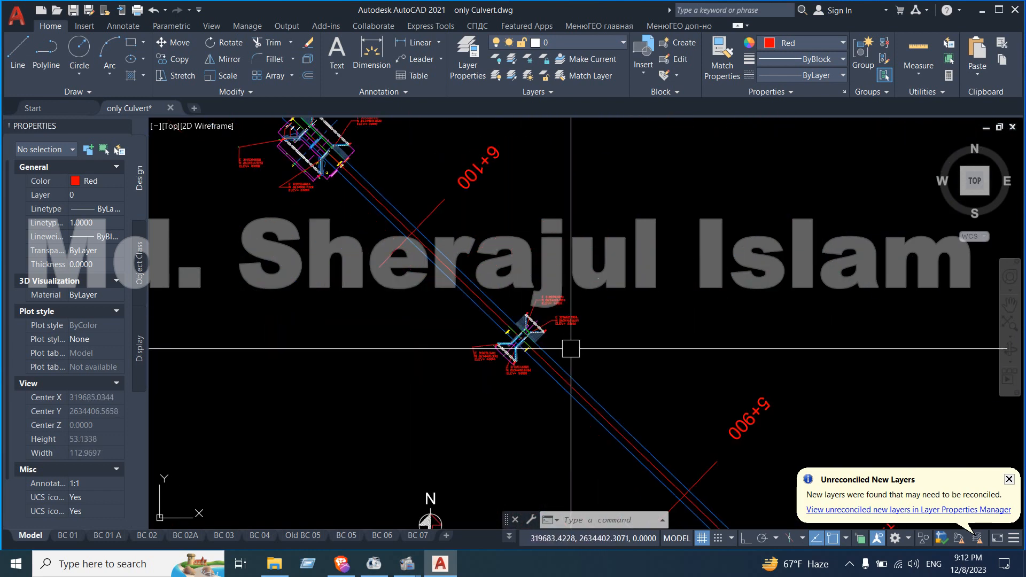
scroll(596, 275, up, 6)
click(613, 281)
right_click(568, 280)
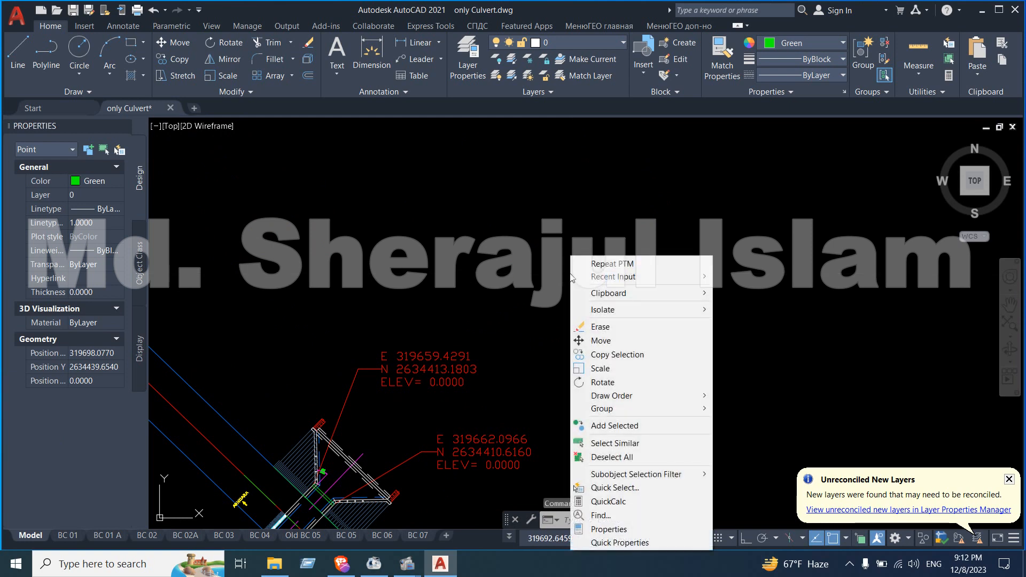
click(640, 449)
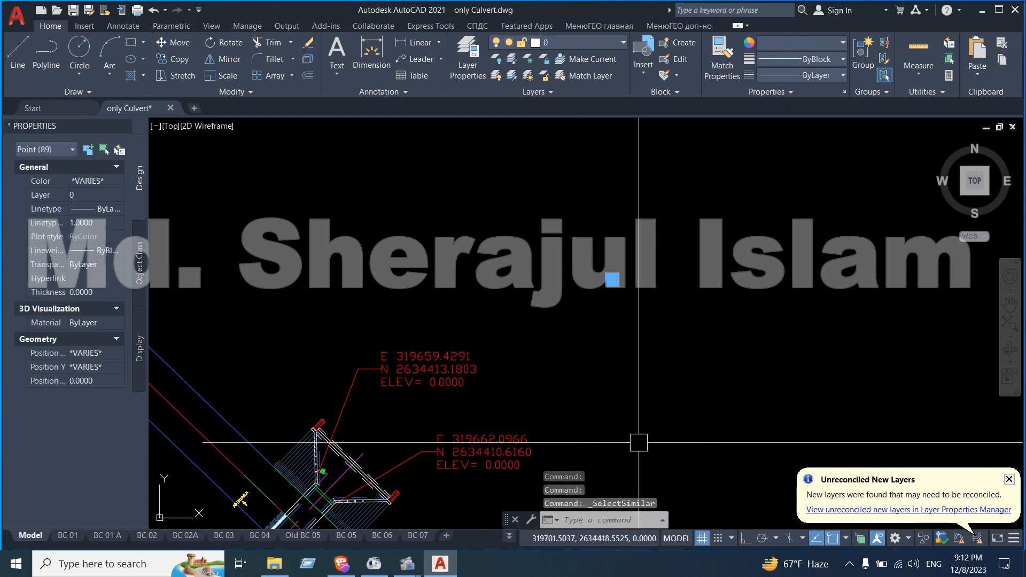
key(Delete)
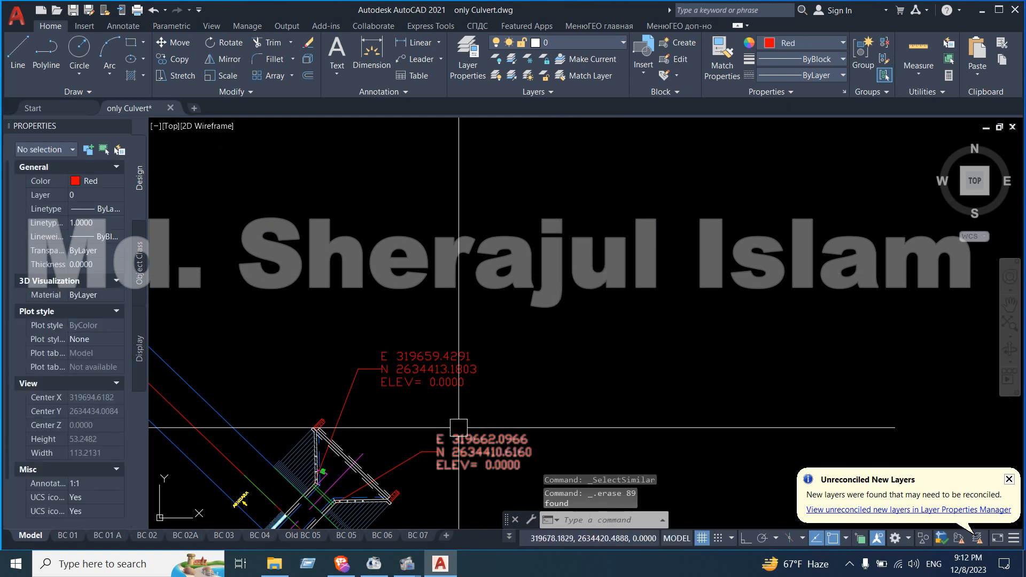
- Apply the point style of a circle with a cross at size 0.5 in absolute units
middle_drag(556, 396, 749, 245)
scroll(518, 286, up, 8)
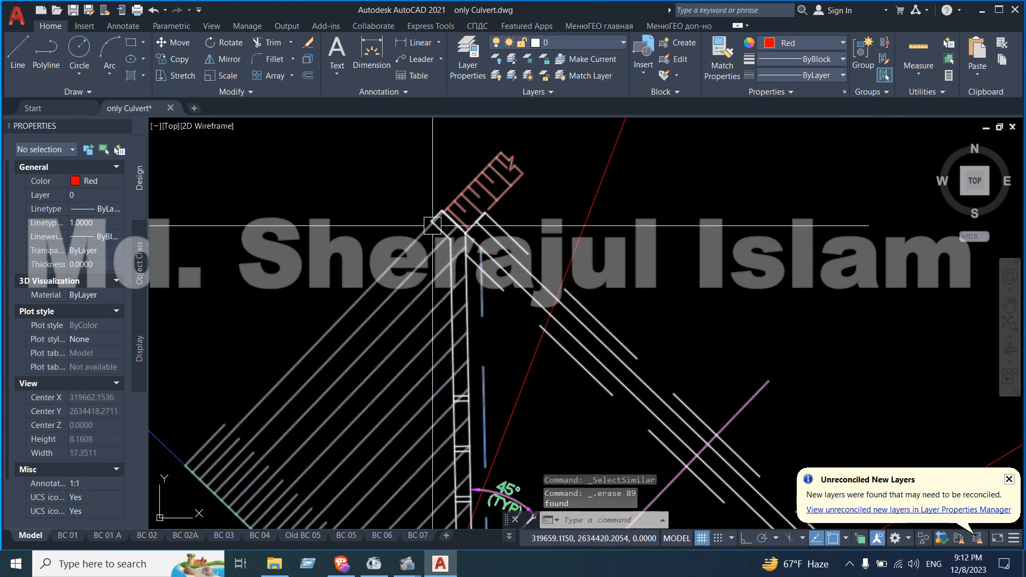
text(pt)
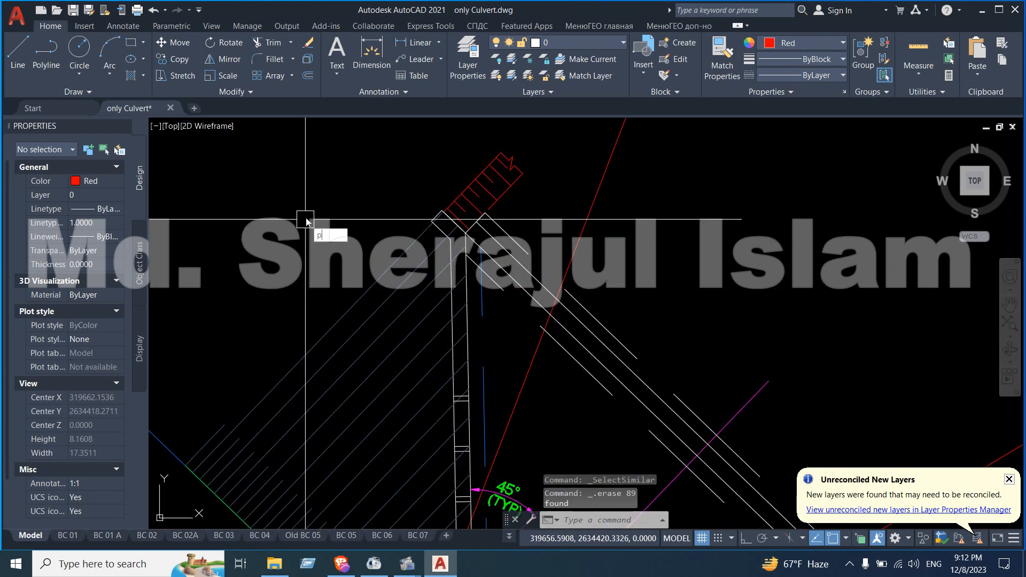
key(Return)
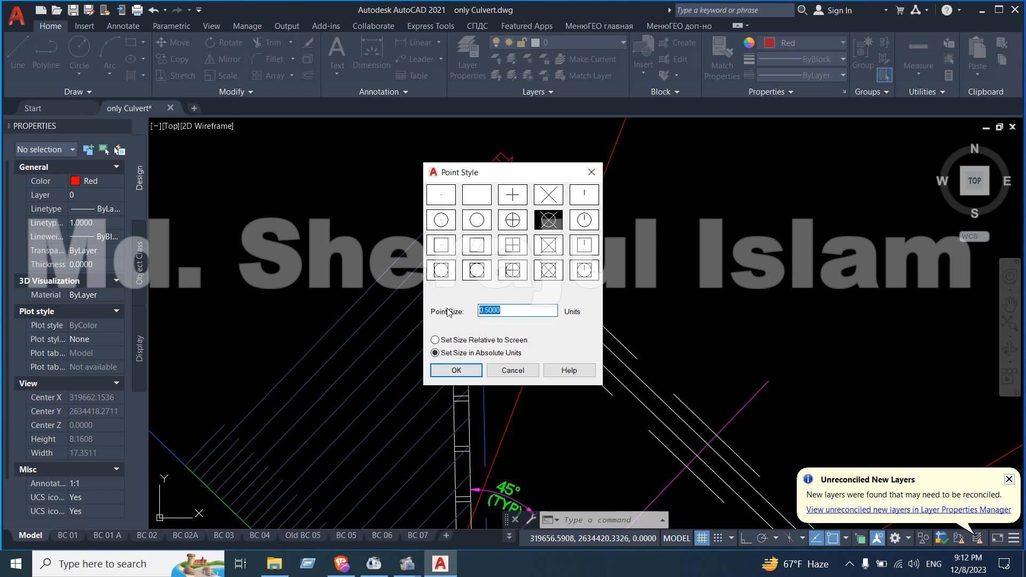
click(467, 369)
- Regenerate the drawing twice over the whole alignment to refresh the point display
scroll(504, 297, down, 15)
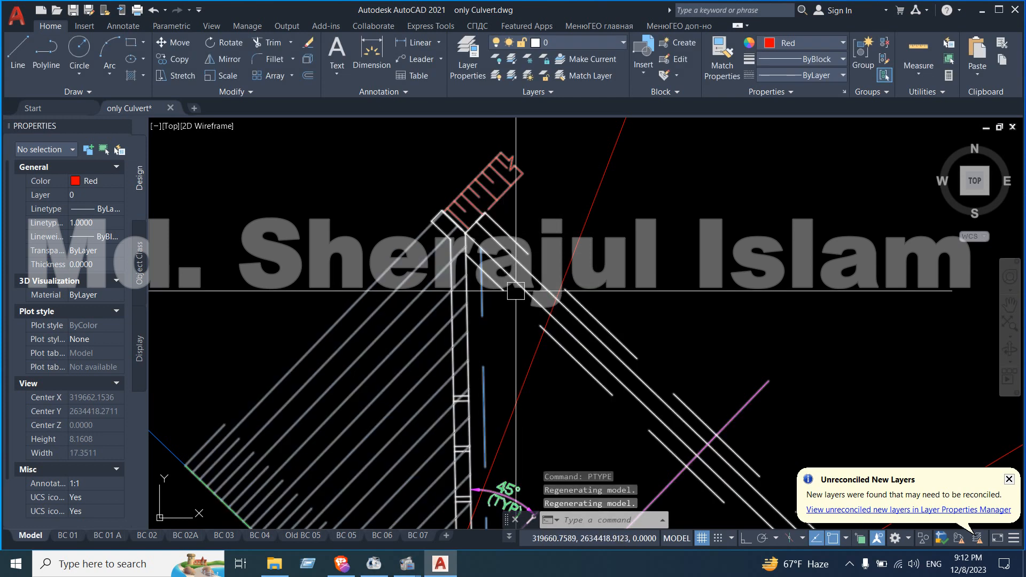
scroll(550, 328, down, 6)
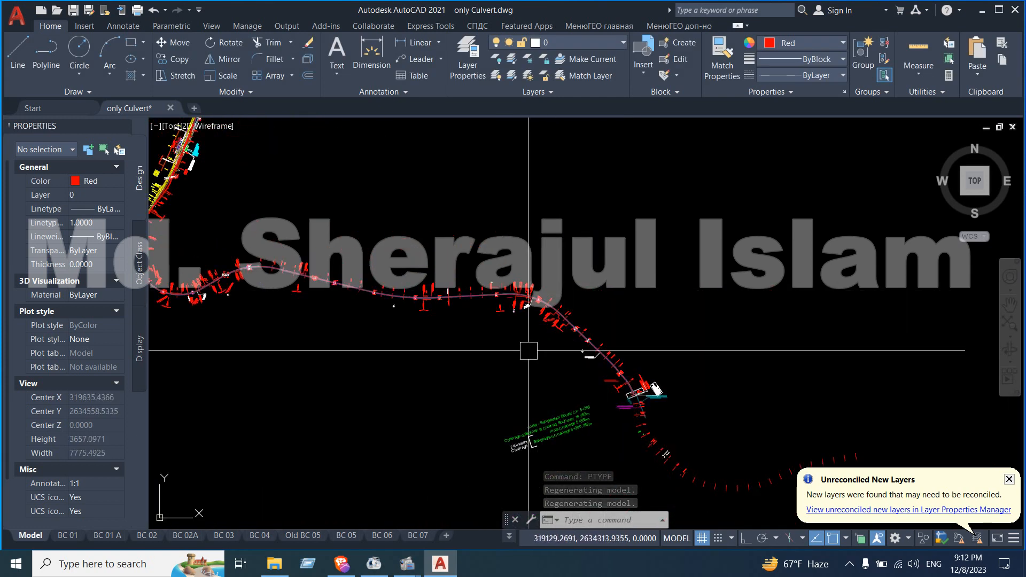
text(re)
key(Return)
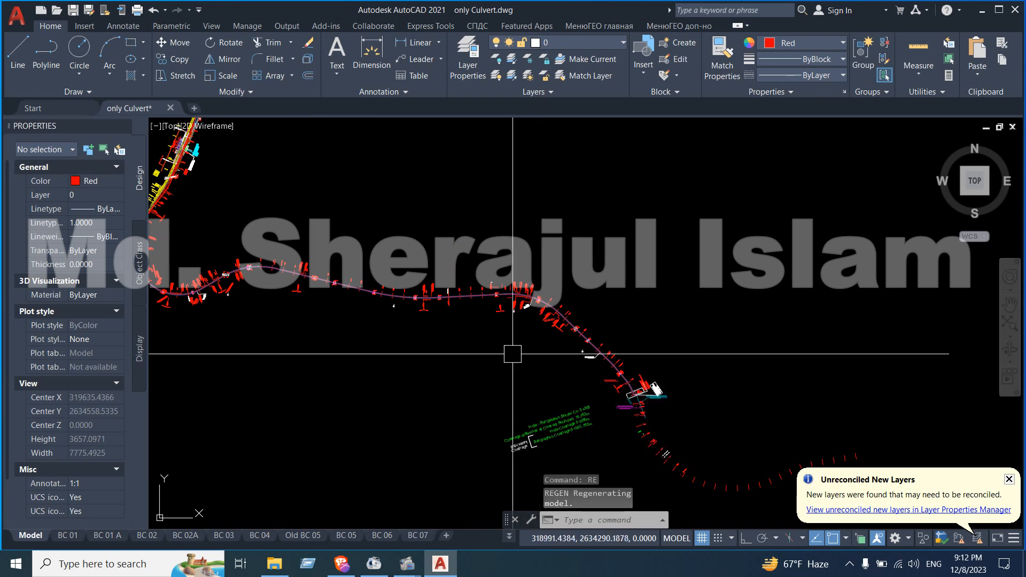
scroll(514, 353, down, 4)
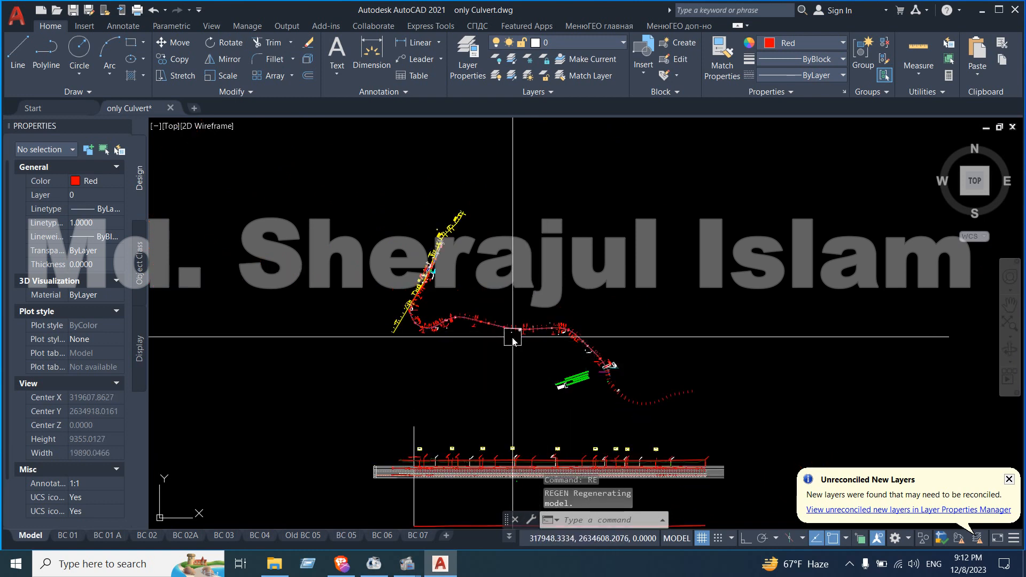
text(re)
key(Return)
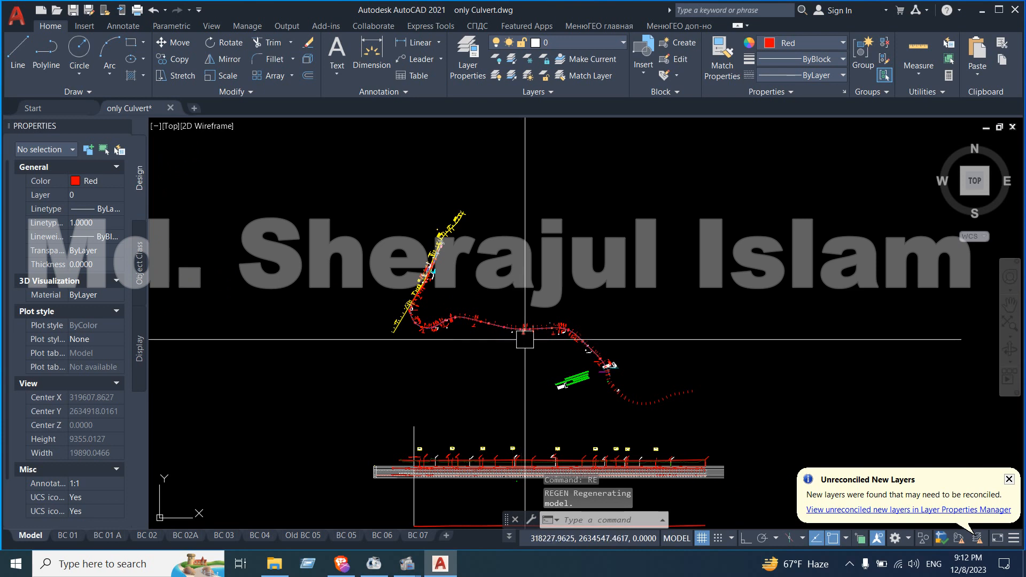
- Examine the alignment and its culverts, closing in on the culvert between the AKHUARA and AGARTALA direction arrows with coordinate labels
scroll(536, 334, up, 2)
scroll(536, 334, up, 4)
middle_drag(715, 213, 636, 236)
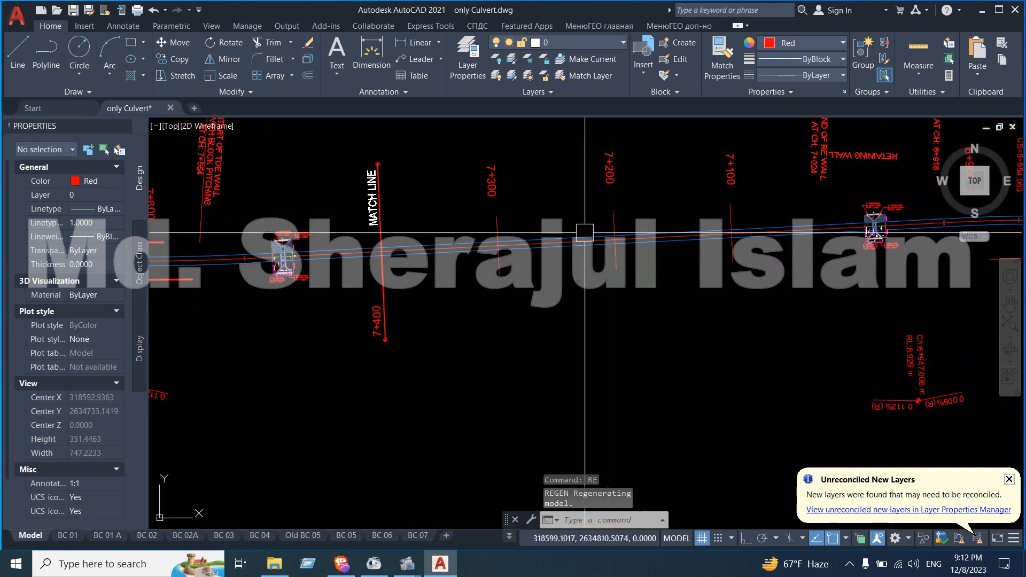
scroll(358, 241, down, 3)
middle_drag(656, 321, 582, 302)
scroll(588, 308, up, 15)
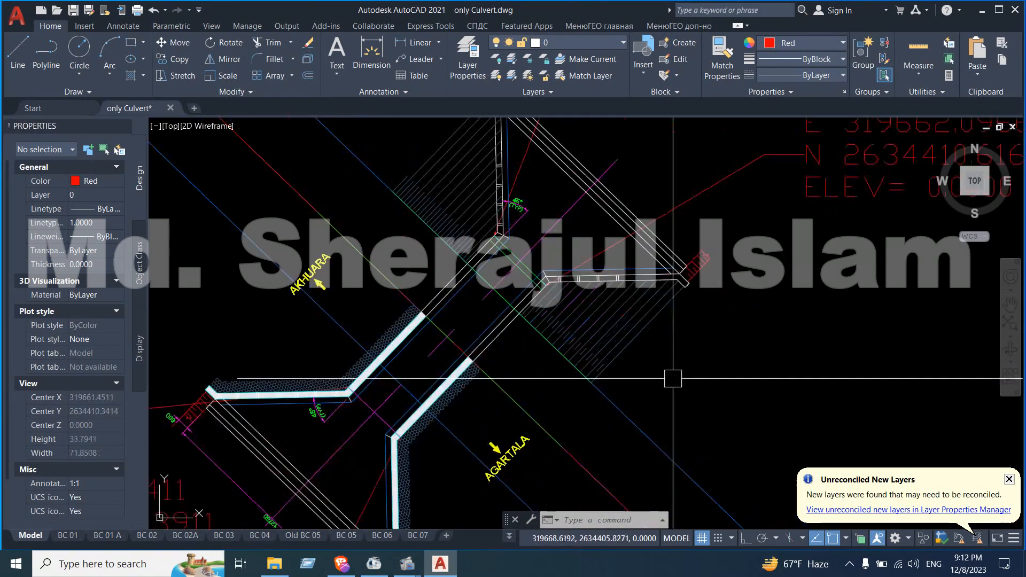
middle_drag(672, 374, 669, 328)
scroll(669, 328, down, 5)
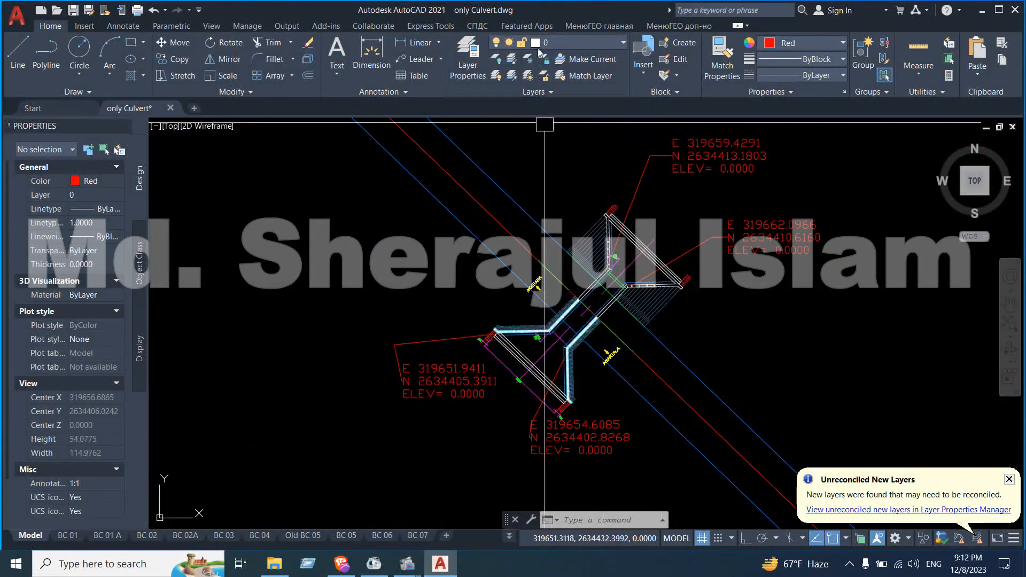
- Look through the drawing's layer list for the available layers, leaving the current layer selected
click(595, 40)
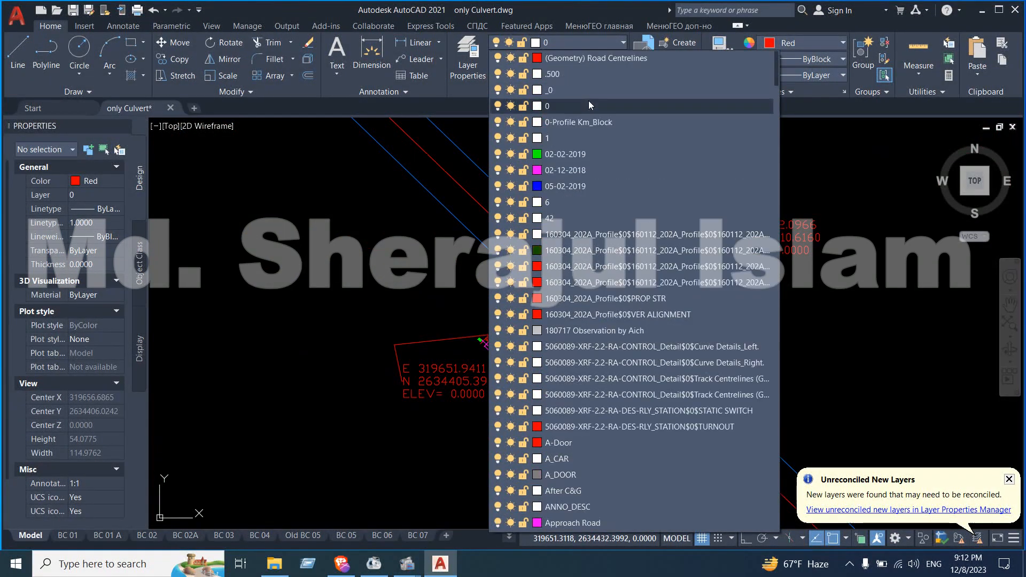
scroll(595, 118, down, 8)
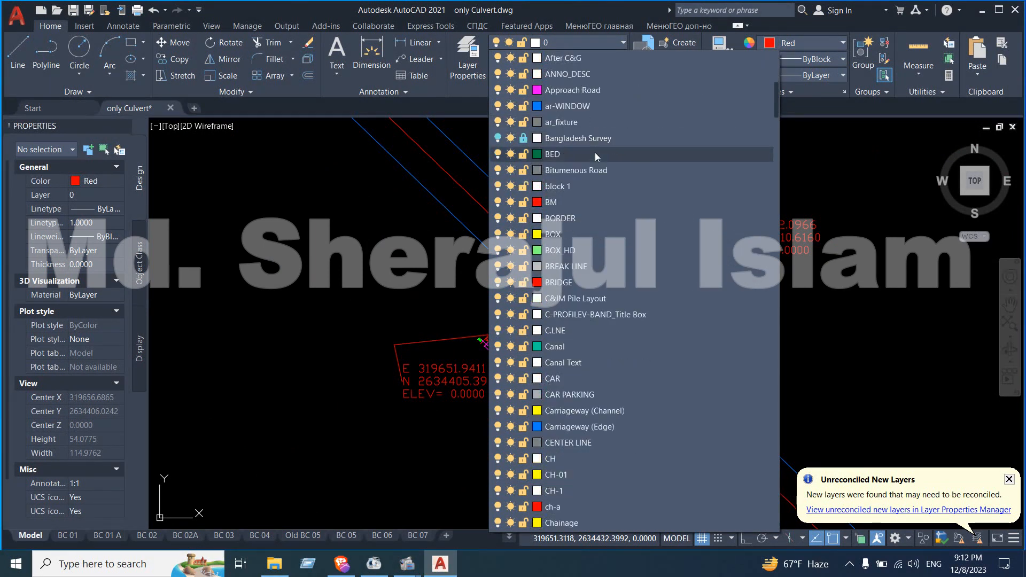
scroll(615, 230, down, 1)
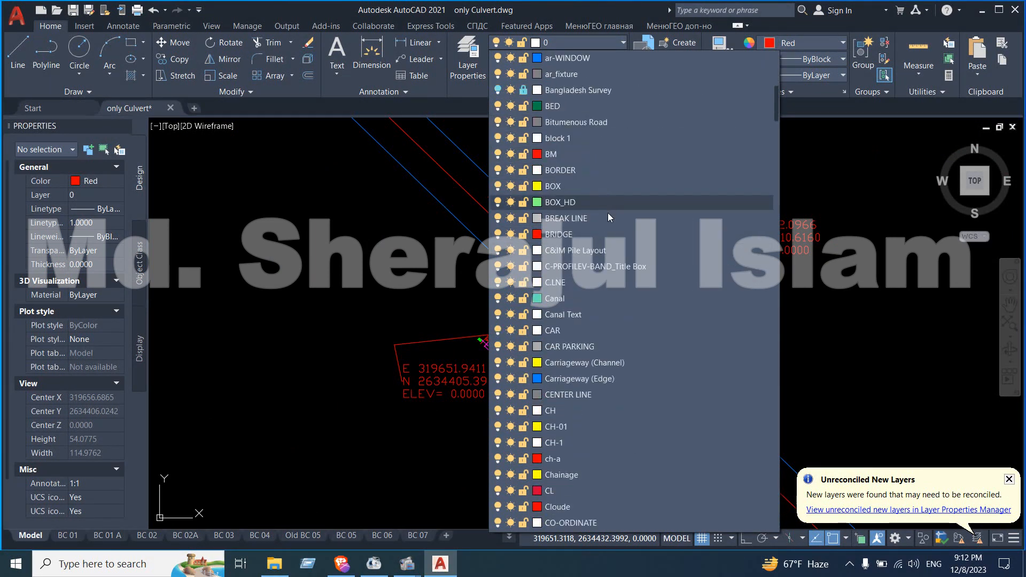
scroll(600, 221, up, 9)
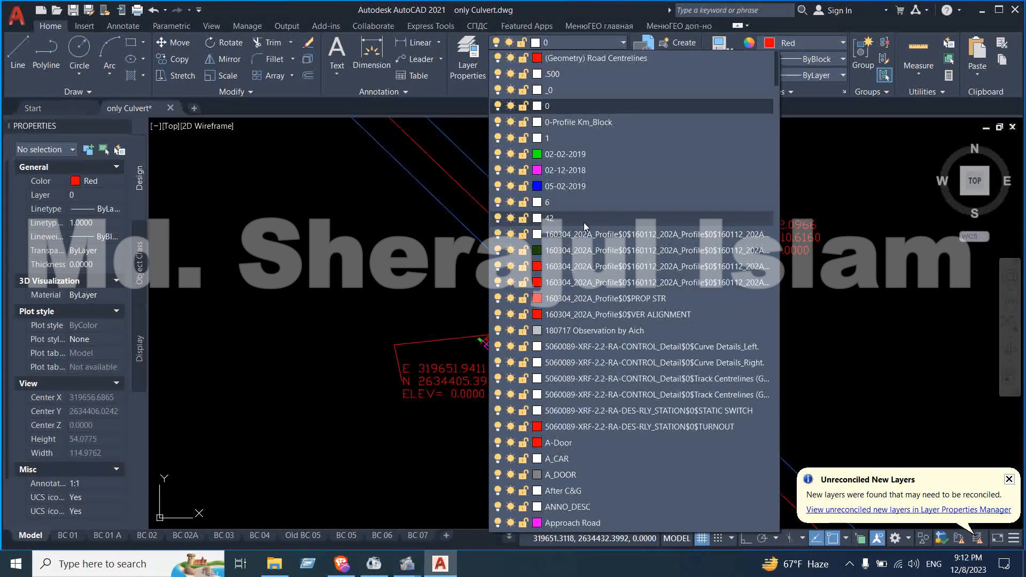
click(337, 259)
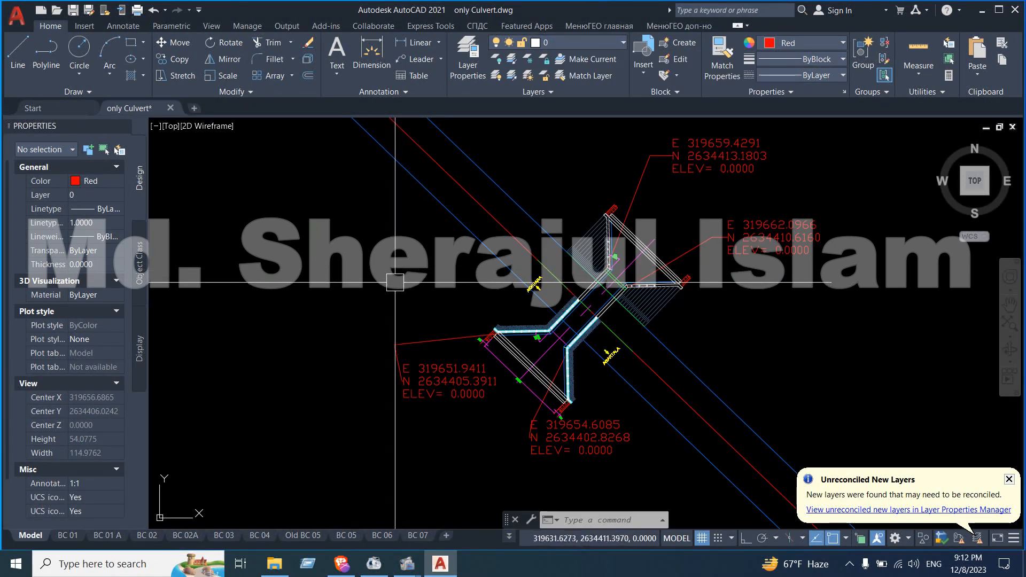
text(p)
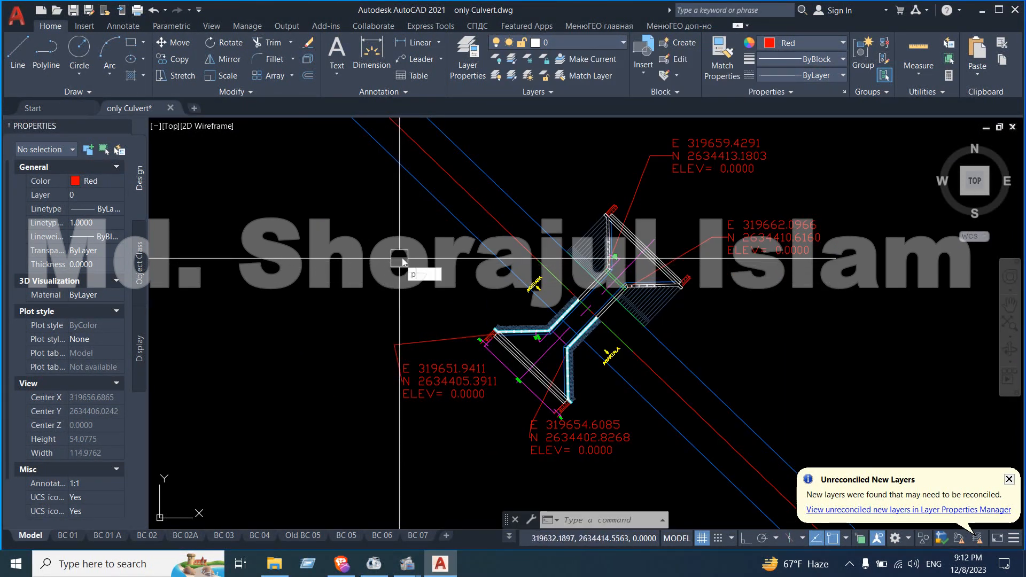
text(tm)
key(Return)
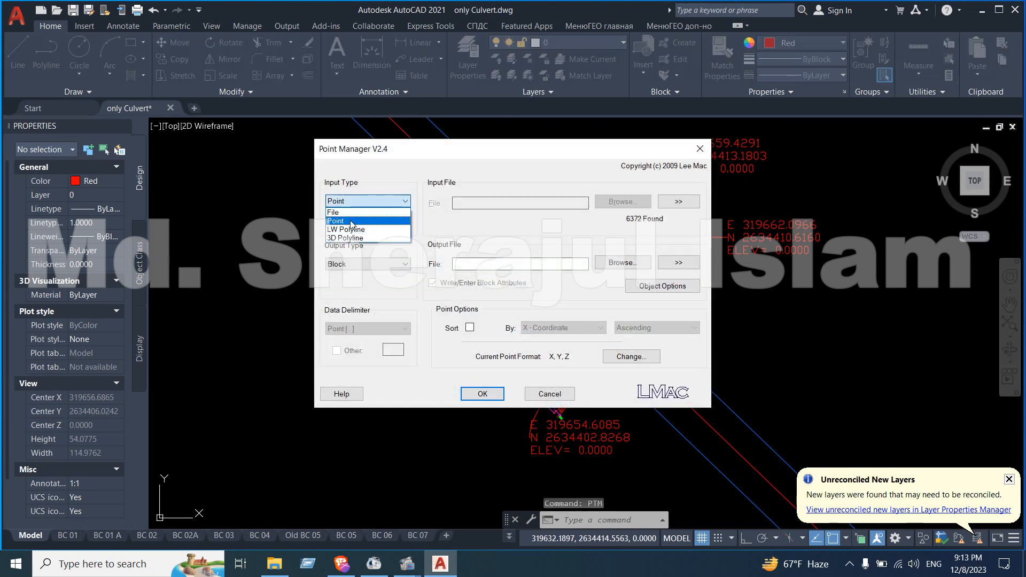
click(678, 203)
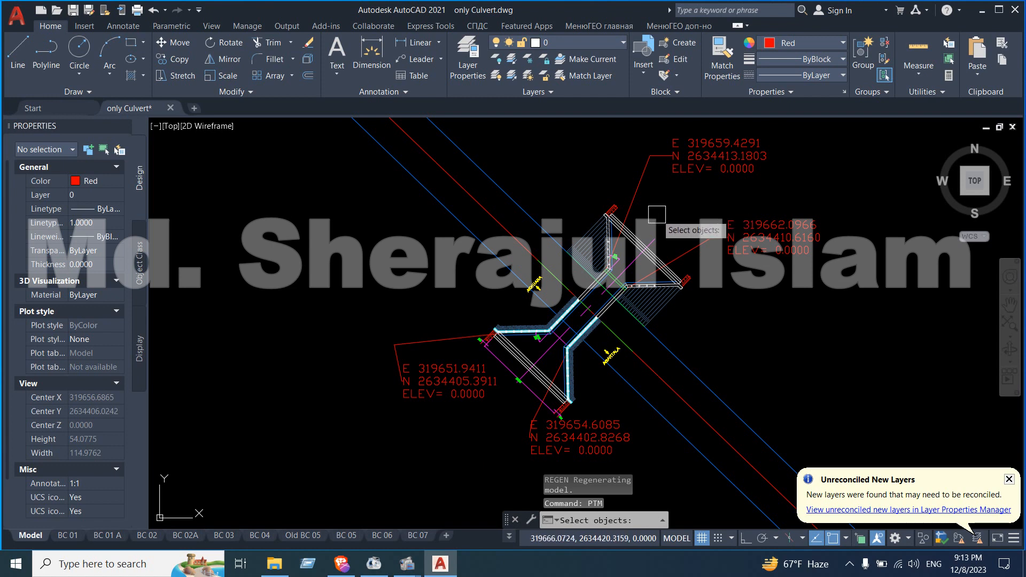
key(Escape)
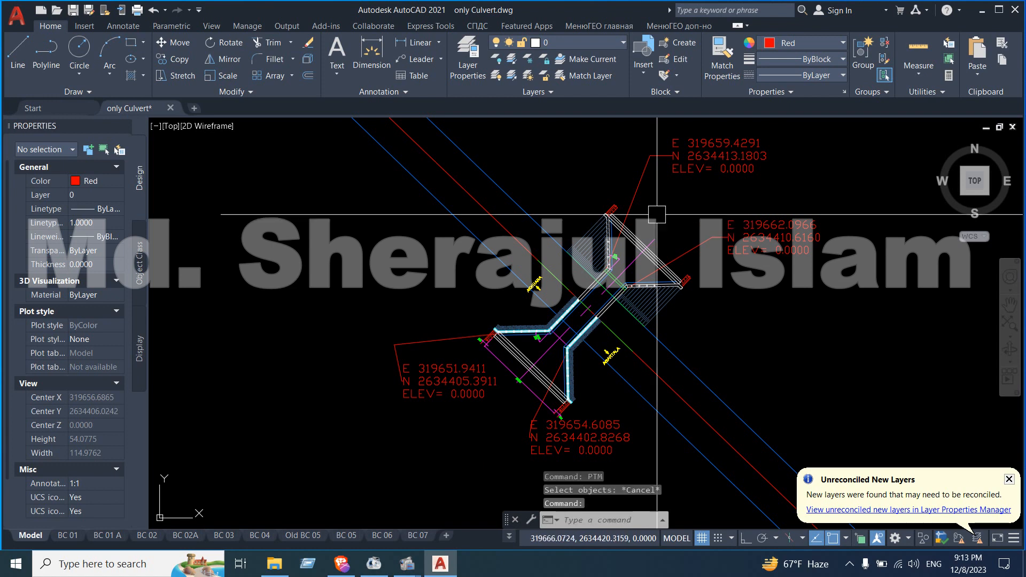
- Start the Multiple Points command and place a point at the inner bend of the culvert's northern wing wall
click(90, 92)
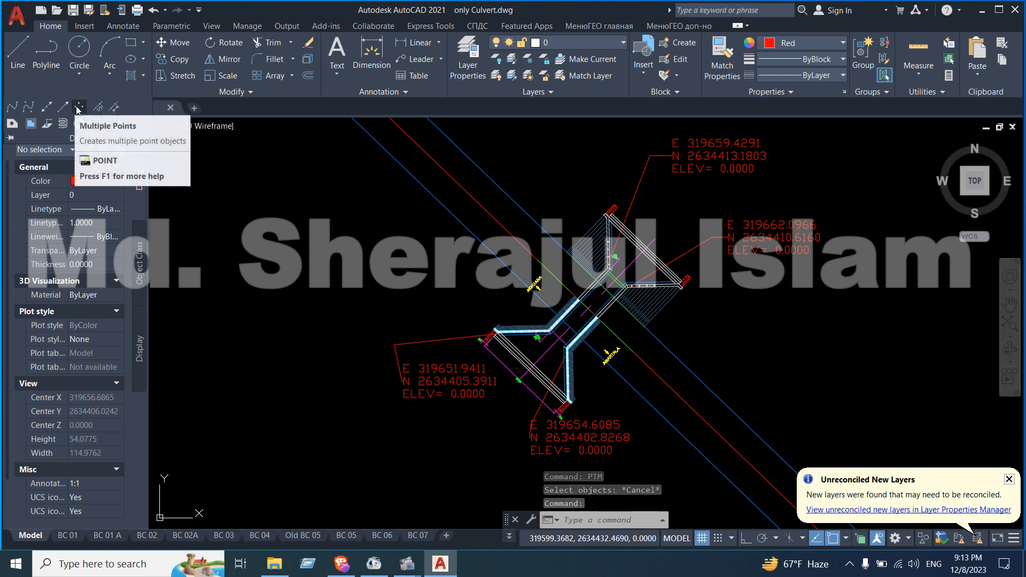
click(77, 109)
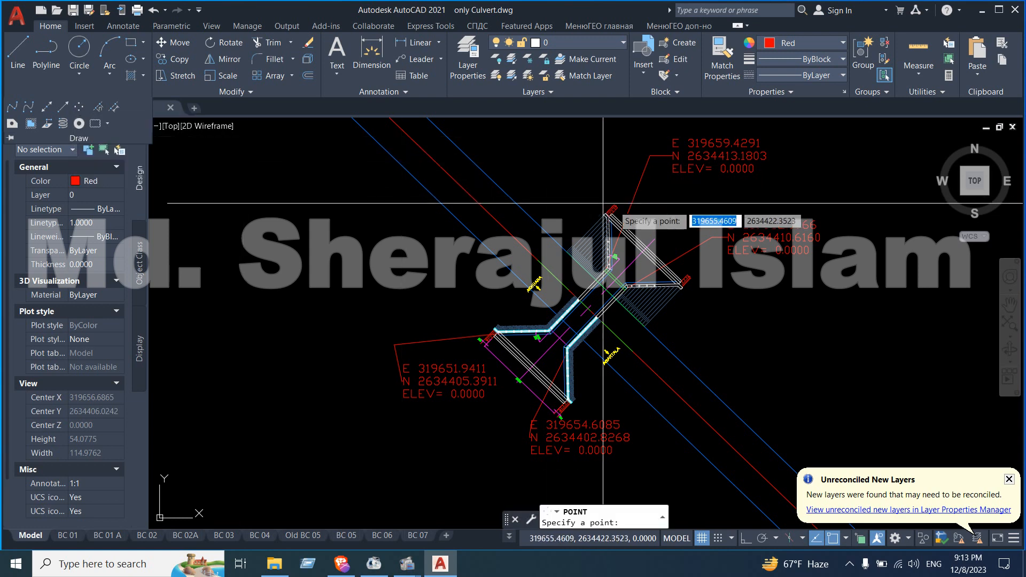
scroll(613, 280, up, 8)
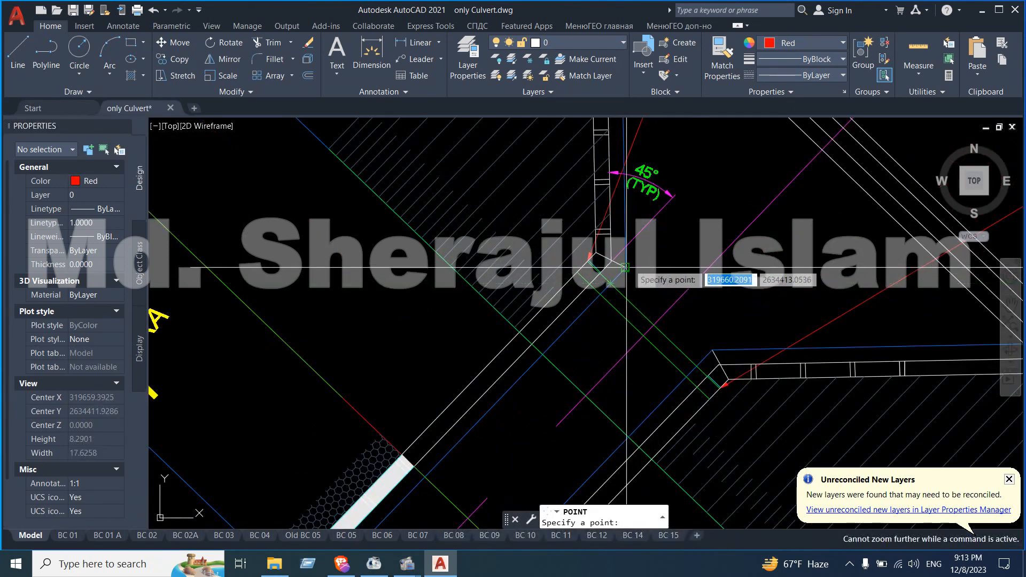
click(632, 269)
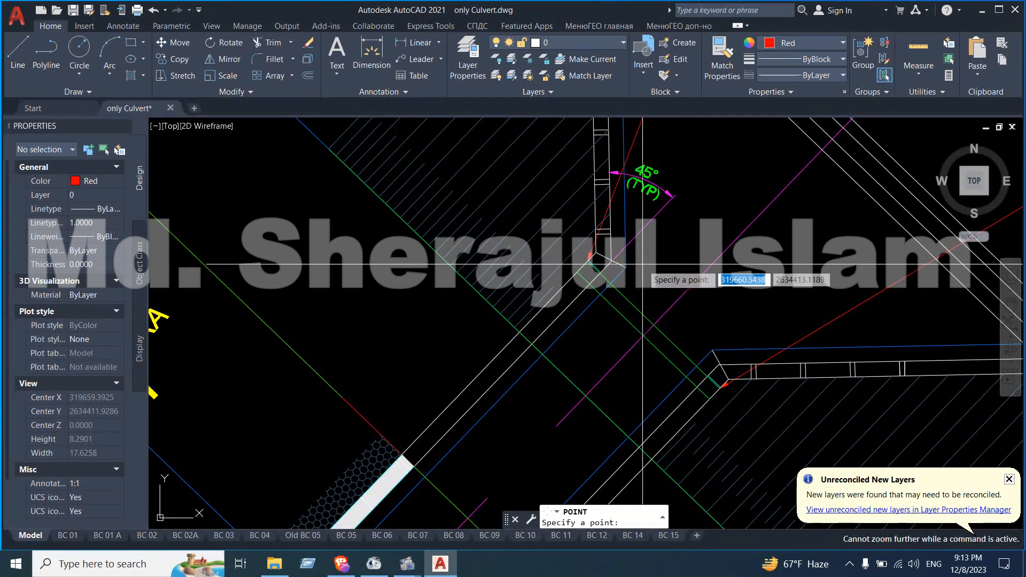
- Place points on the corners at the outer ends of the culvert's northeastern wing walls
scroll(669, 310, down, 3)
scroll(653, 212, up, 2)
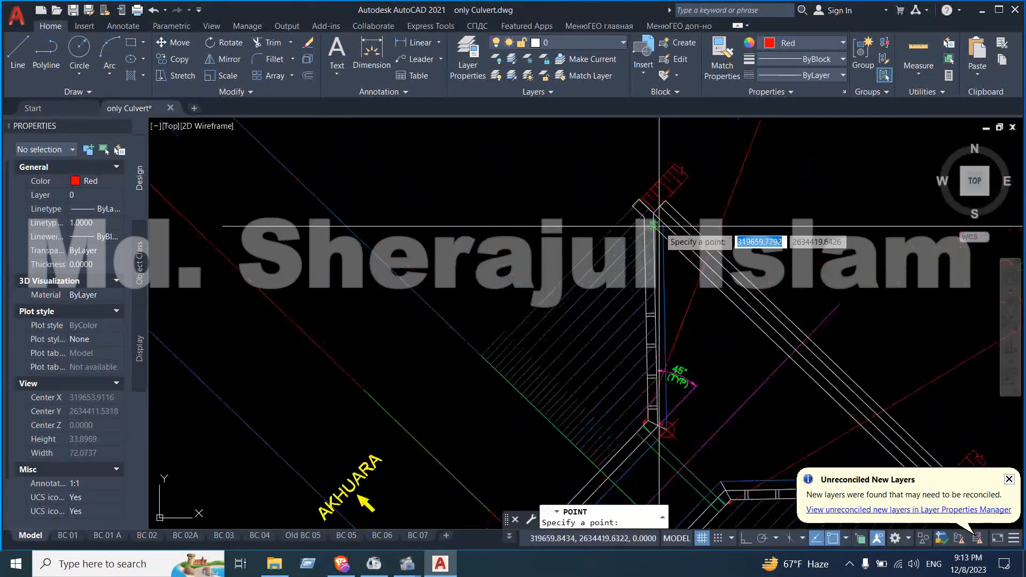
scroll(652, 214, up, 1)
scroll(663, 224, down, 3)
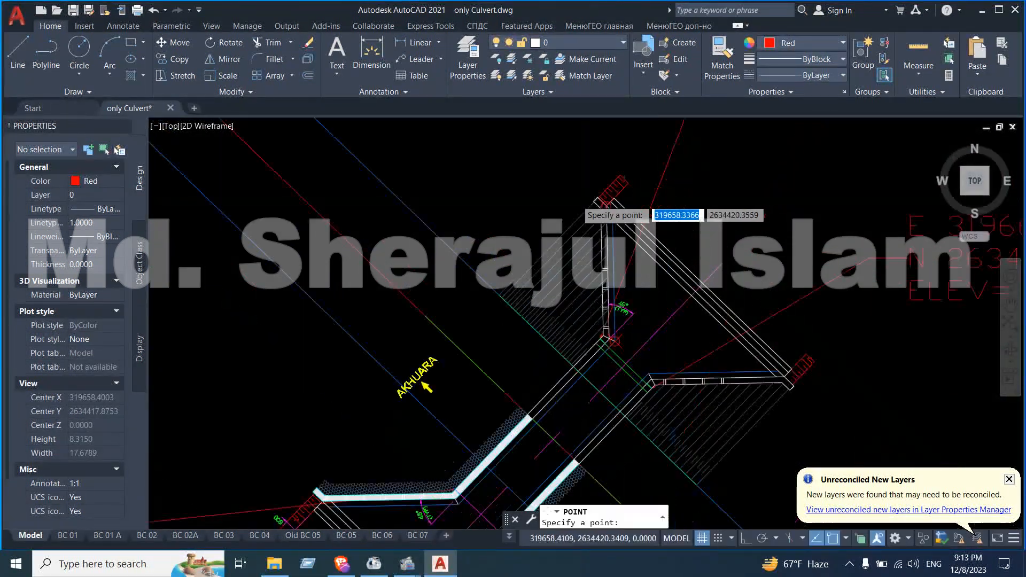
scroll(717, 315, up, 3)
click(715, 332)
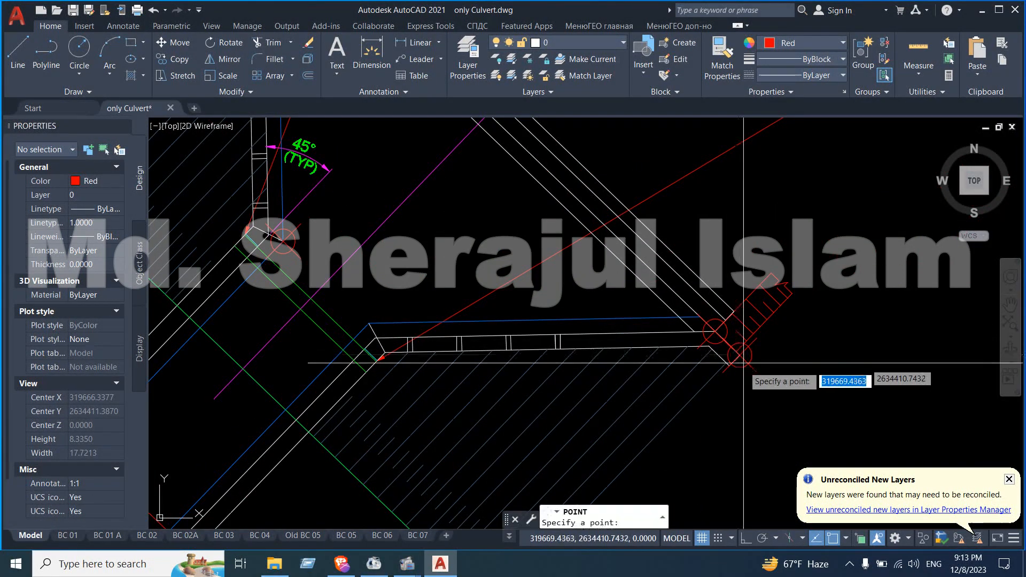
click(739, 354)
- Place a point at the inner bend of the culvert's eastern wing wall and end the Point command
scroll(743, 349, down, 1)
scroll(717, 222, down, 2)
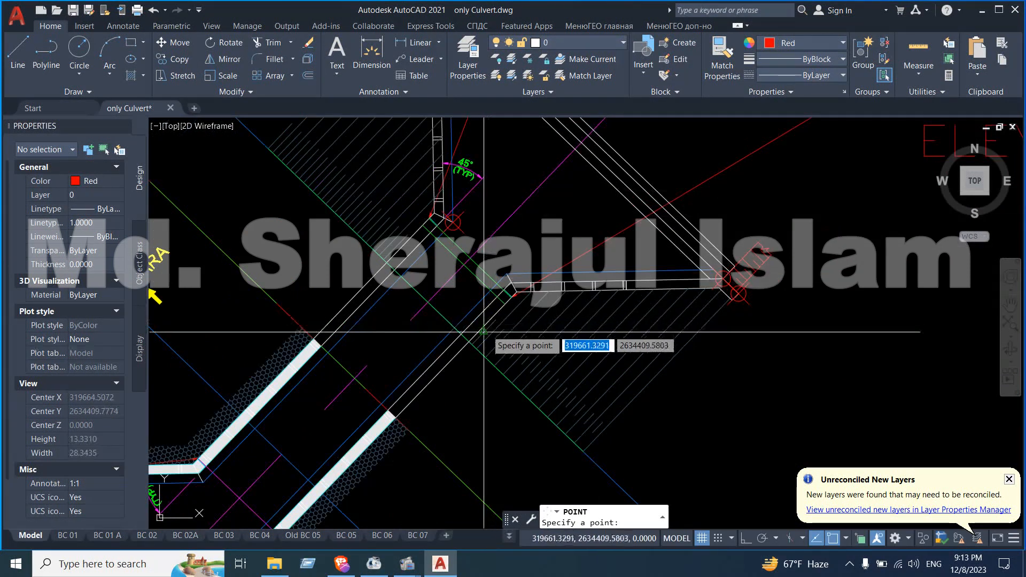
scroll(488, 339, up, 2)
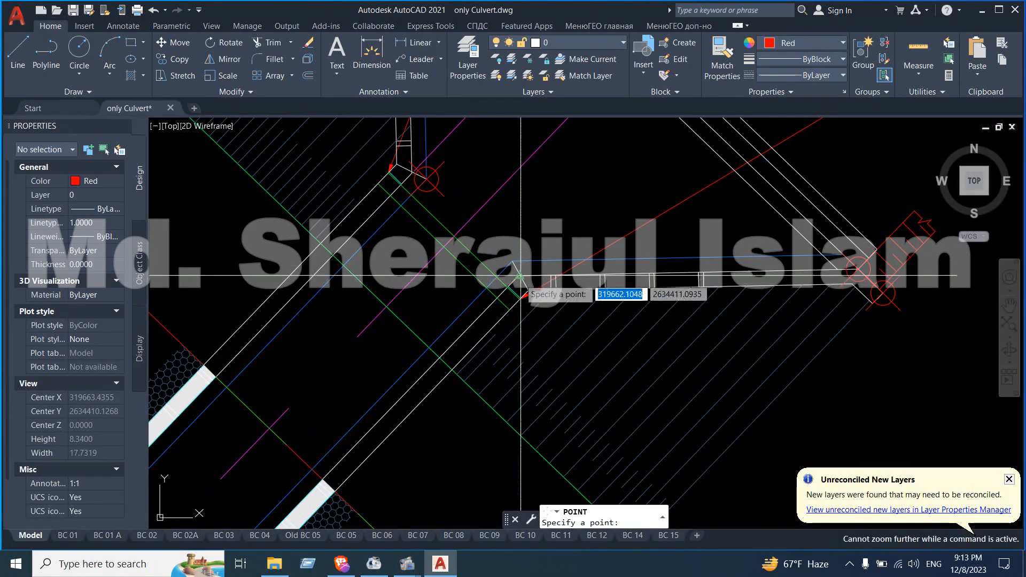
click(519, 276)
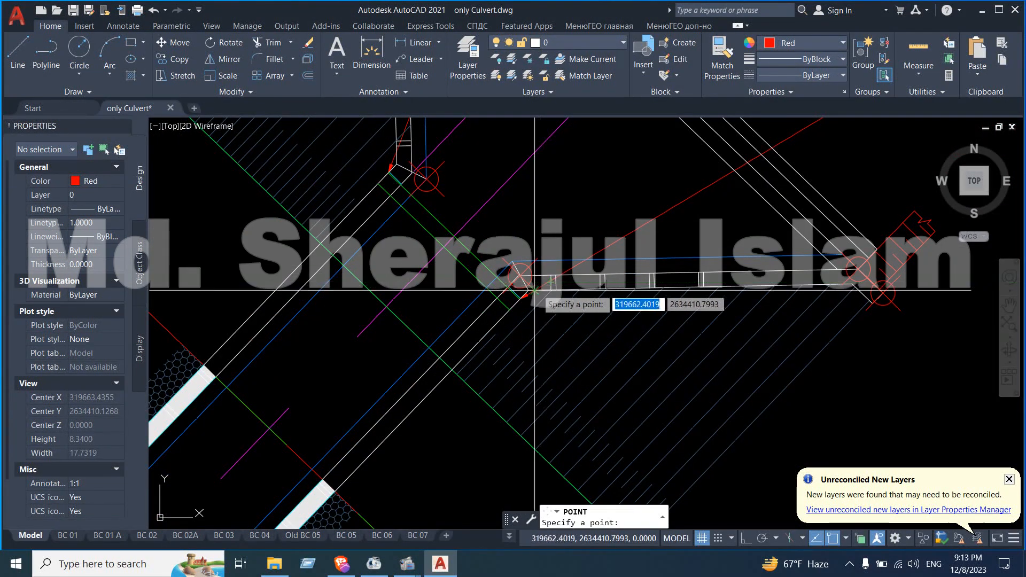
key(Escape)
- Restart the Point command and place a point at the inner bend of the culvert's western wing wall
scroll(442, 418, down, 3)
scroll(443, 418, up, 10)
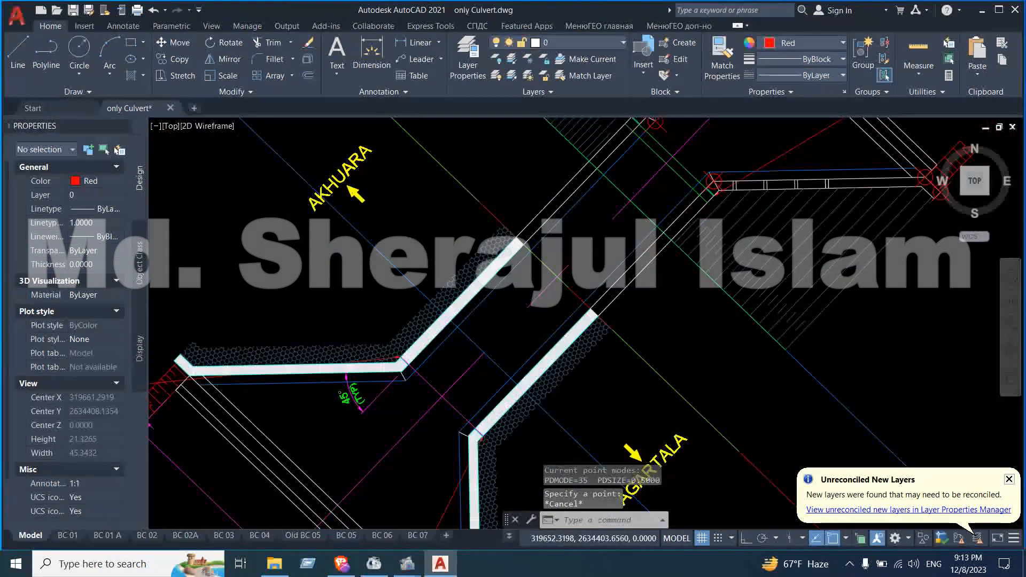
key(space)
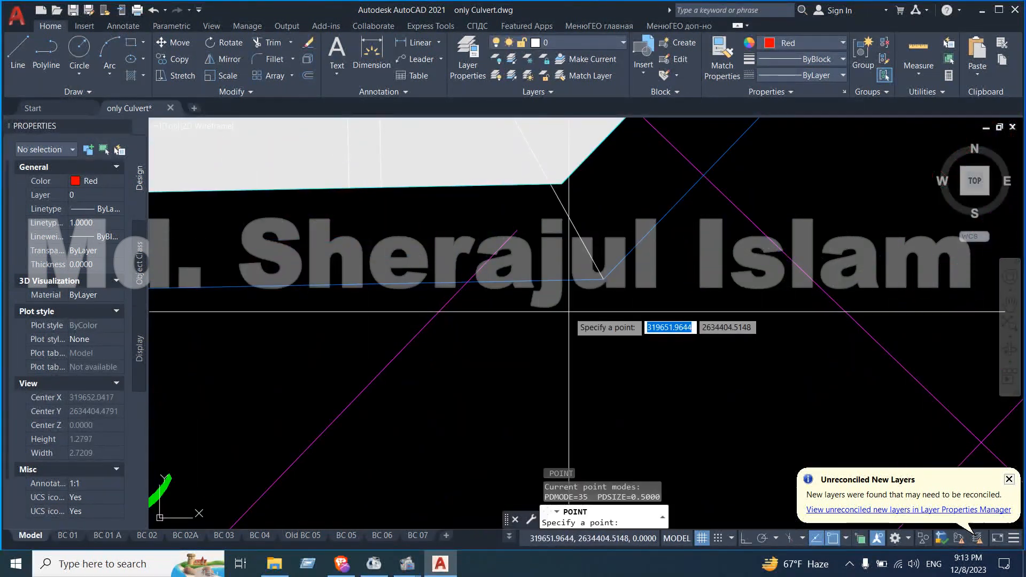
scroll(680, 299, down, 9)
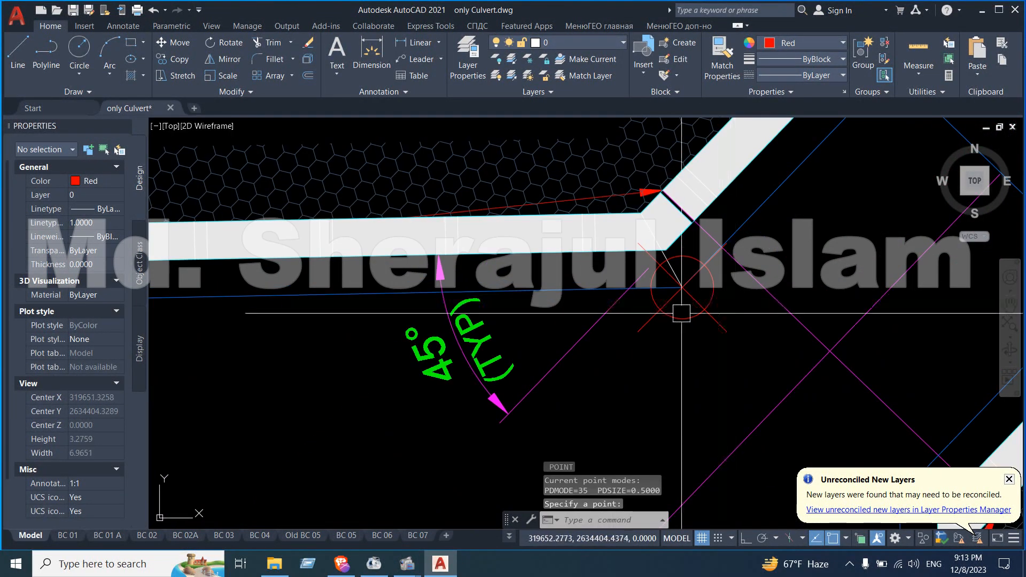
- Place points on the inner corner and the tip of the western wing wall's outer end
scroll(439, 312, up, 4)
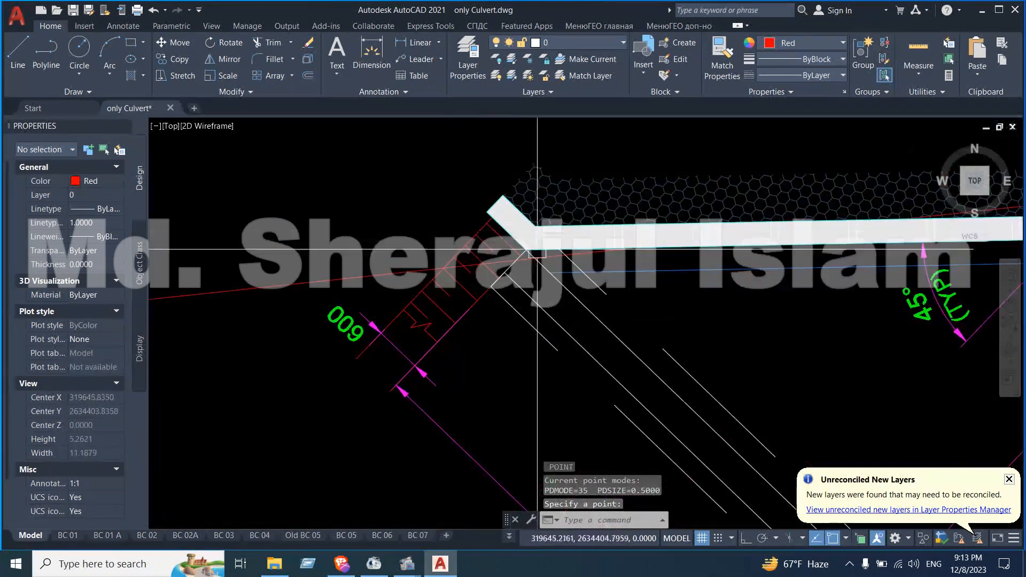
scroll(534, 262, up, 15)
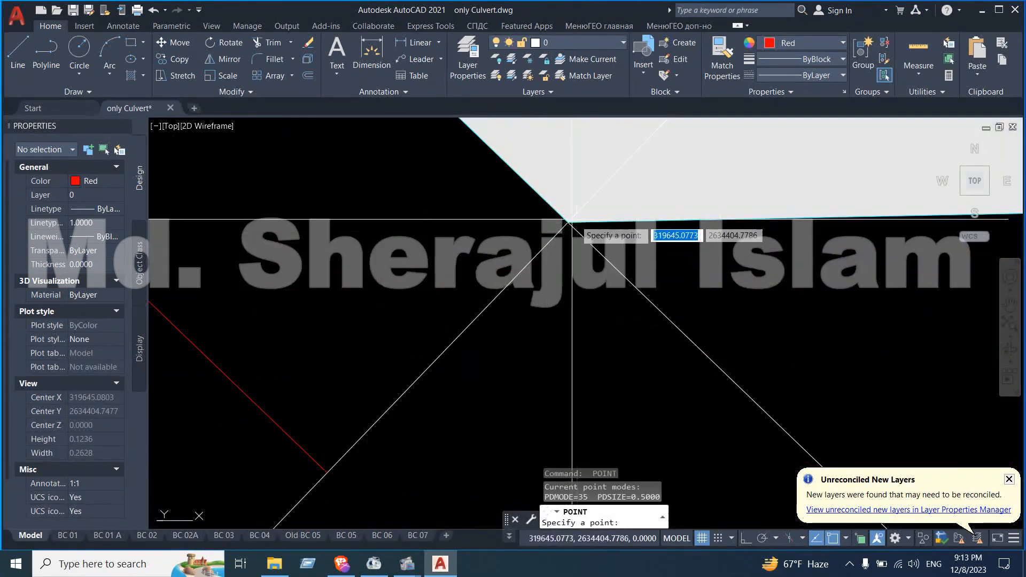
scroll(607, 315, down, 6)
scroll(592, 315, down, 4)
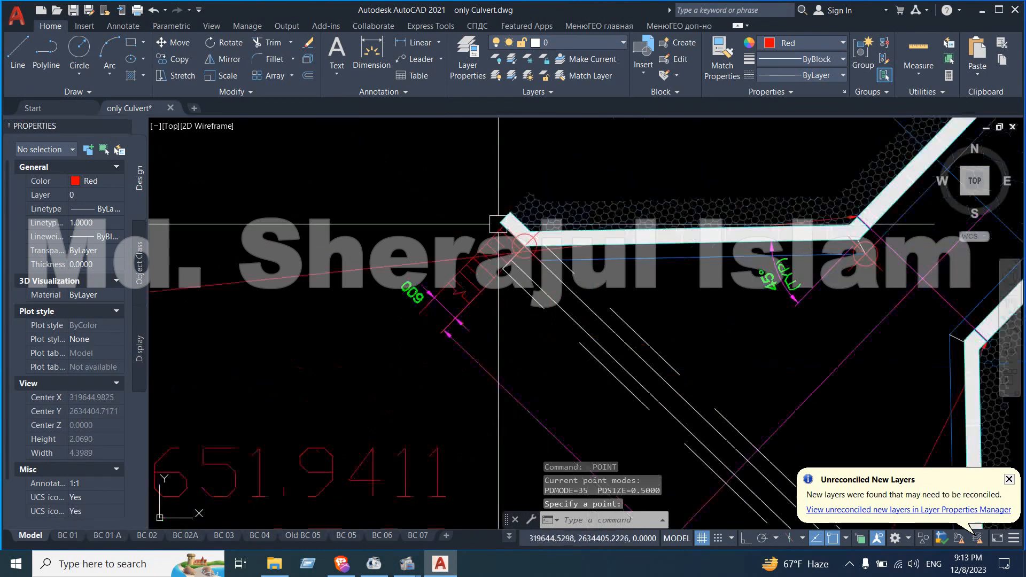
scroll(510, 224, up, 7)
scroll(480, 214, up, 2)
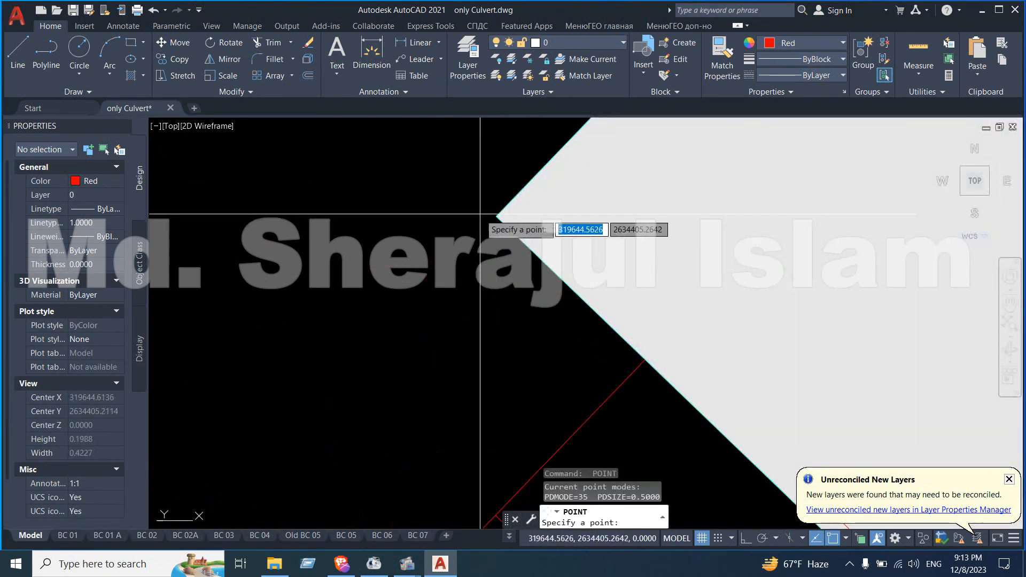
click(496, 217)
scroll(476, 217, down, 15)
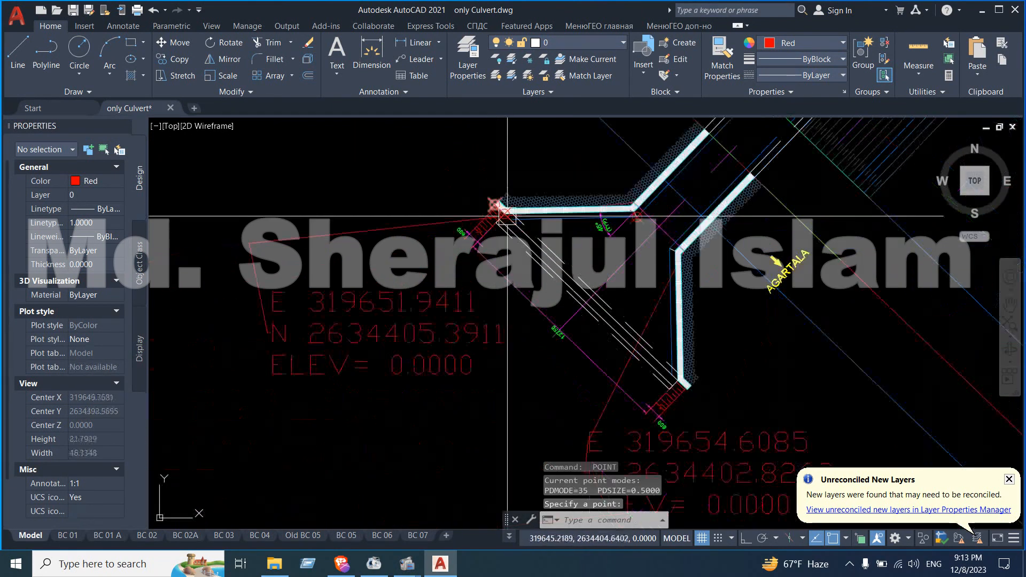
- Place points on the tip and the inner corner of the southern wing wall's outer end
scroll(682, 415, up, 10)
key(Return)
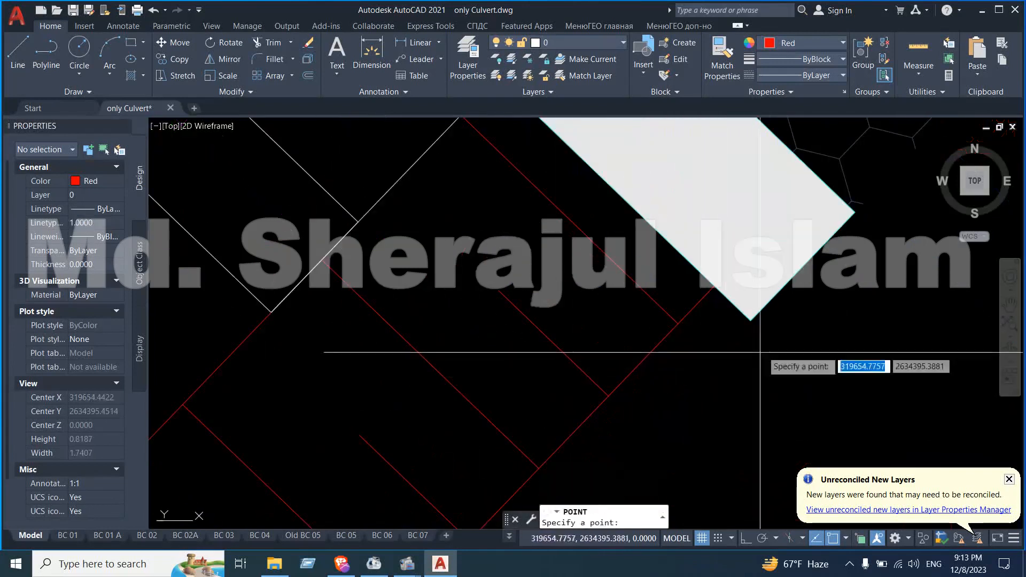
scroll(728, 376, down, 3)
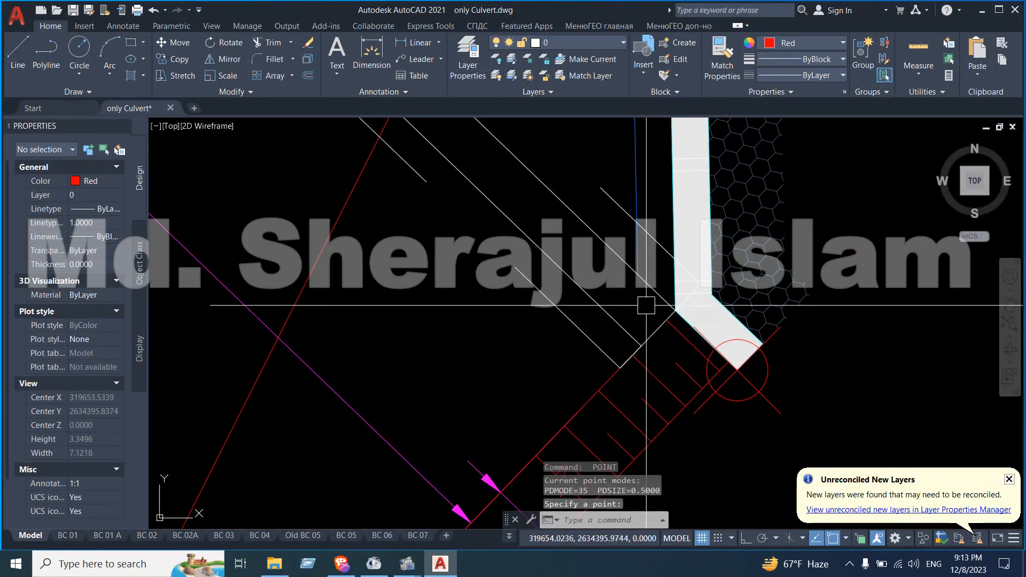
scroll(675, 386, down, 4)
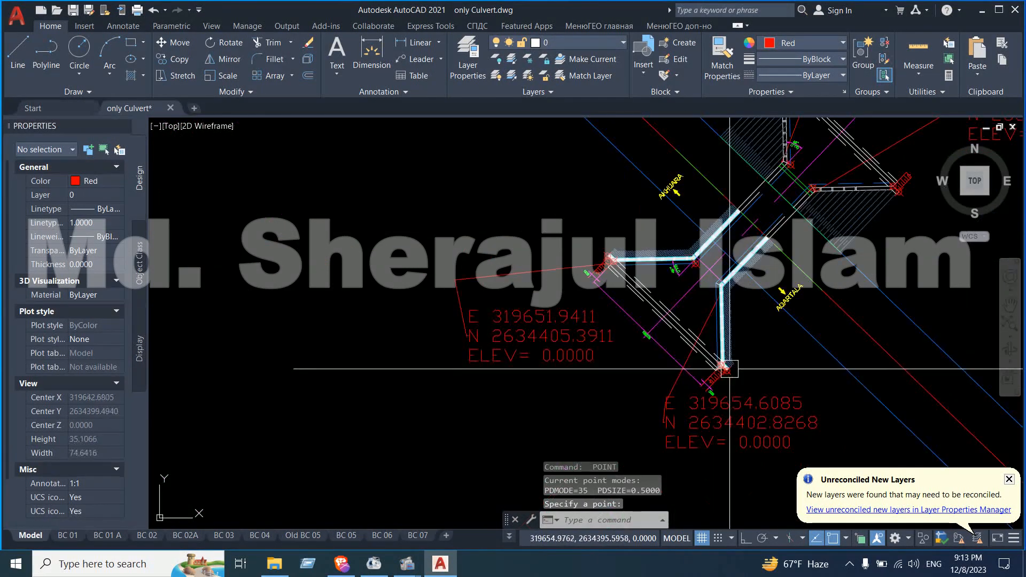
- Place a point on the filled wall's corner at the inner bend of the culvert's southern wing wall
scroll(688, 307, up, 6)
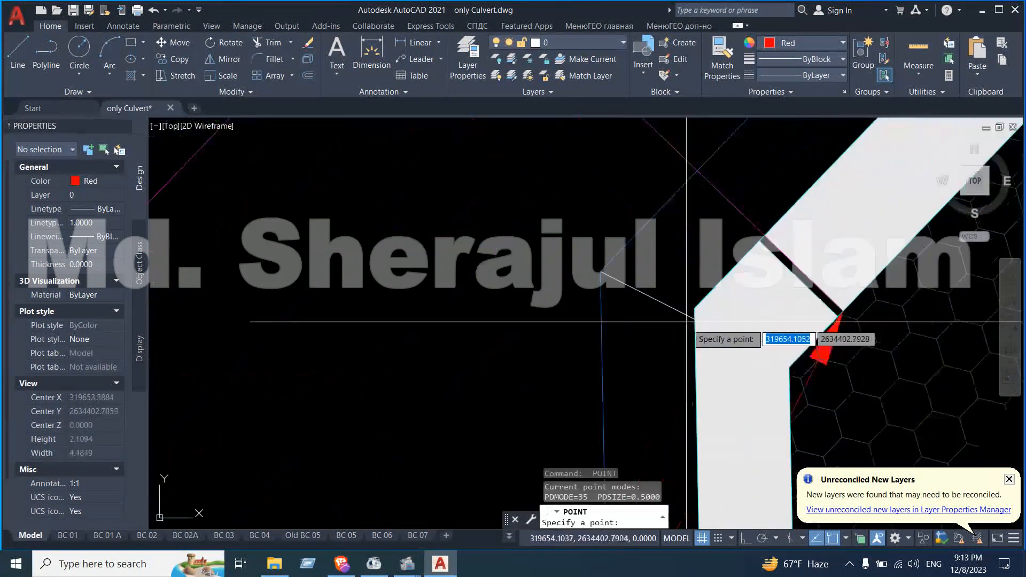
click(688, 309)
scroll(679, 284, down, 8)
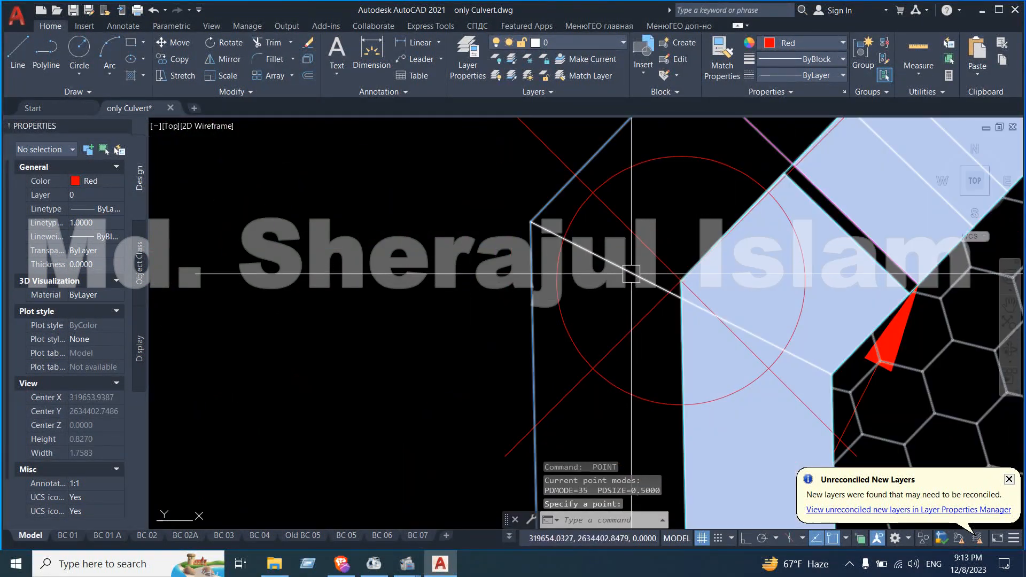
- Start the Point Manager routine with the PTM command and use Point as the input type
scroll(679, 347, down, 6)
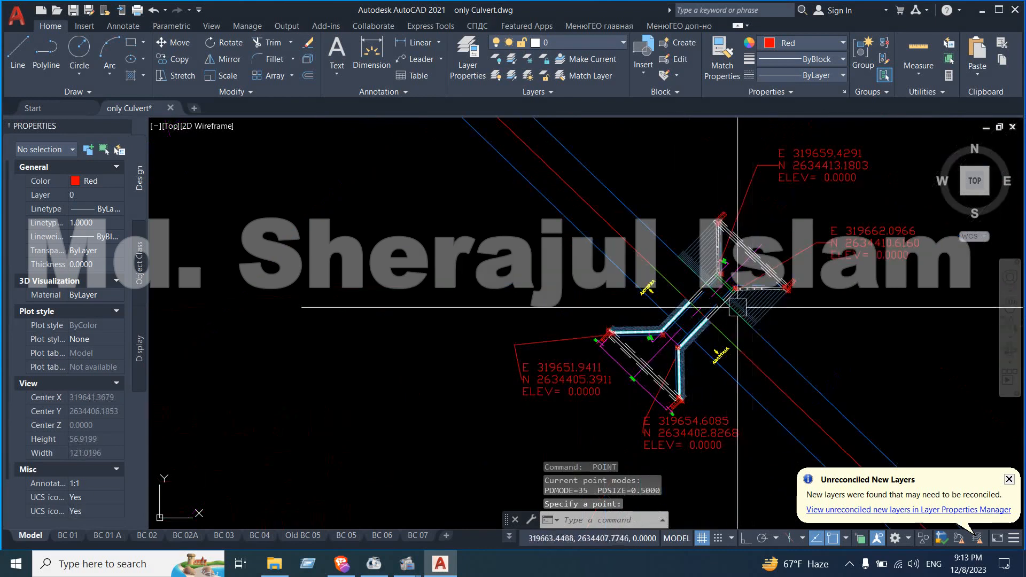
scroll(740, 298, up, 5)
scroll(760, 247, down, 6)
scroll(760, 247, down, 6)
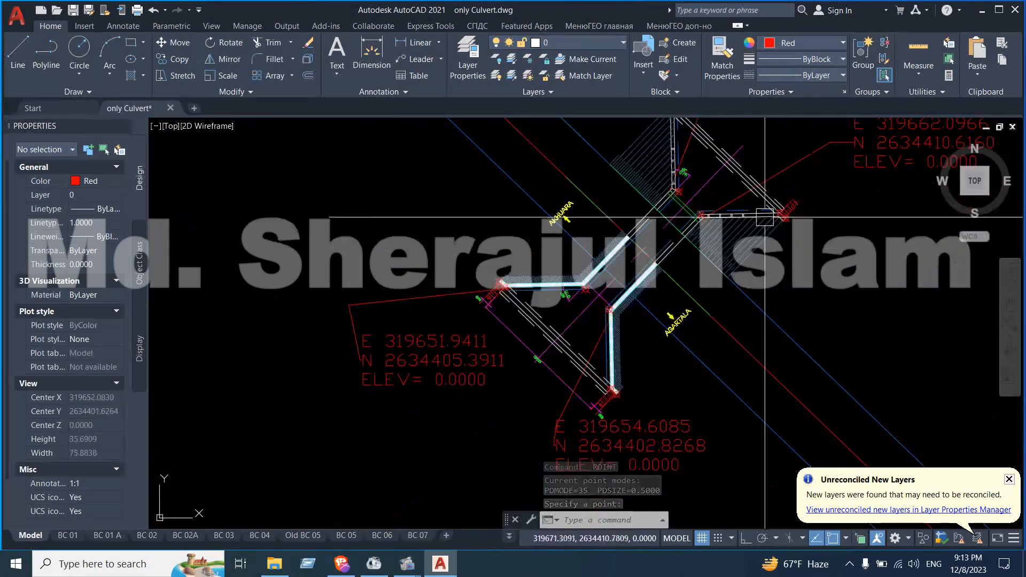
scroll(614, 276, up, 2)
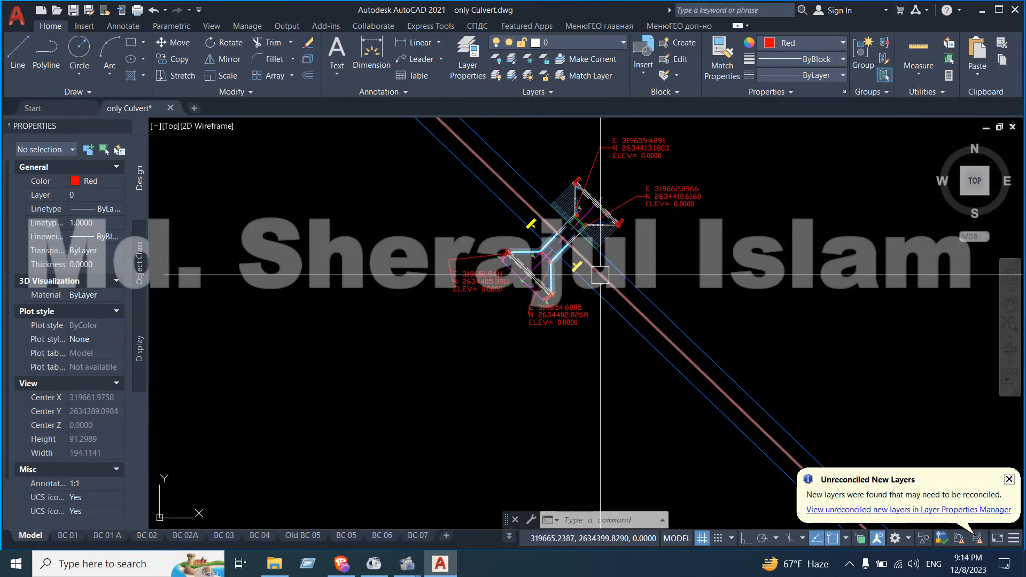
text(PTM)
key(Return)
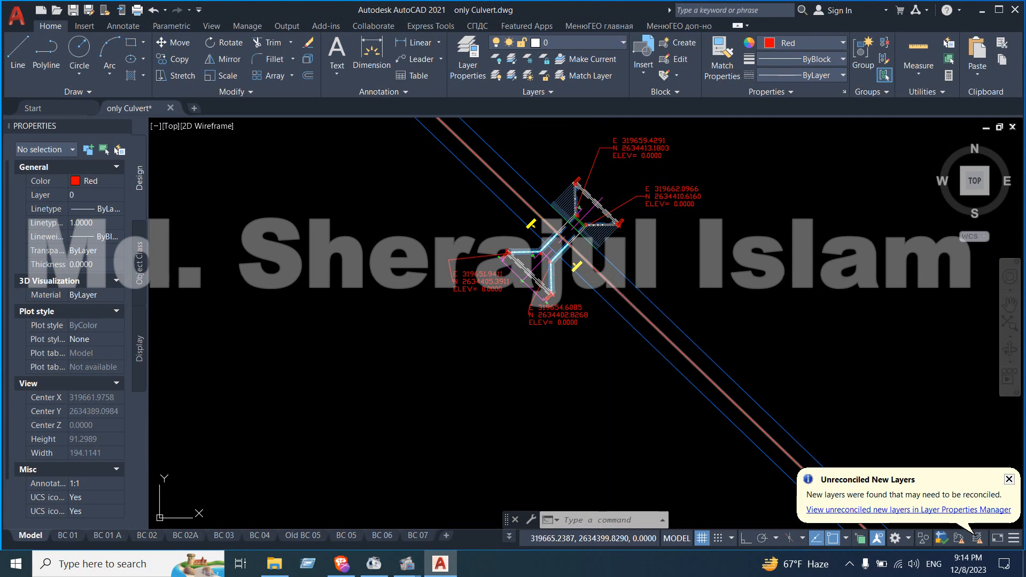
click(383, 202)
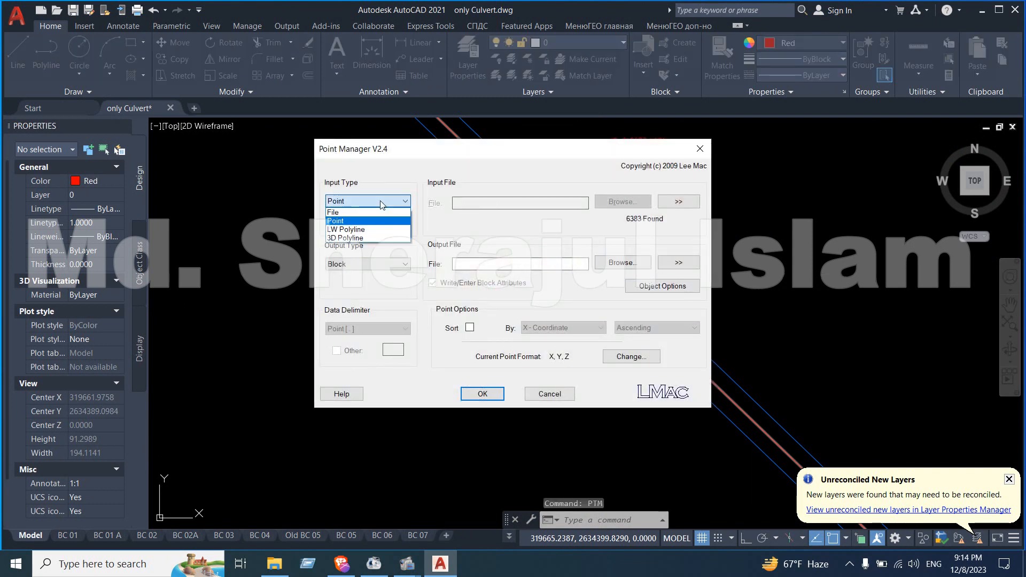
click(353, 211)
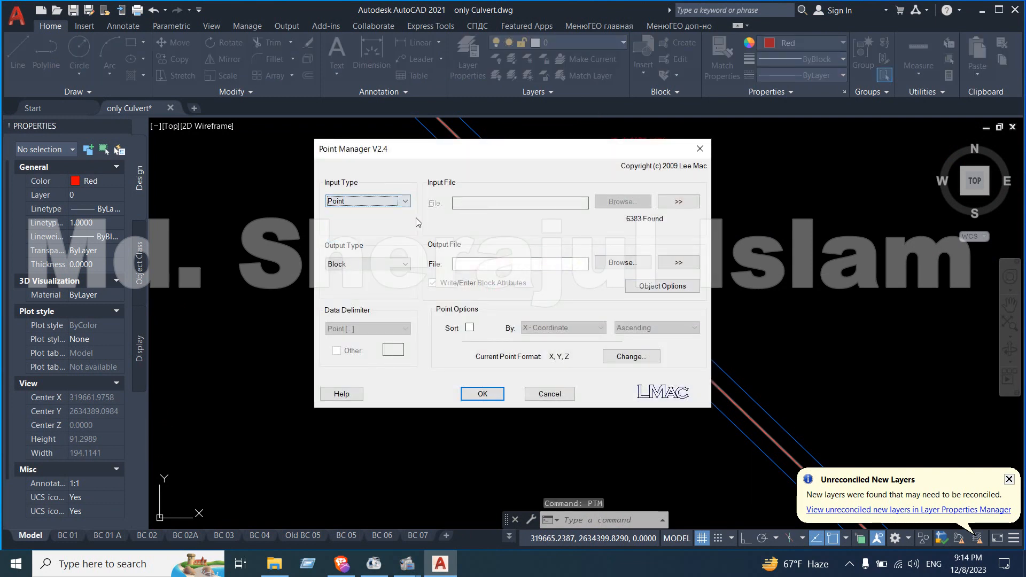
- Select the points placed around the whole culvert as the Point Manager input
click(679, 204)
scroll(655, 209, down, 4)
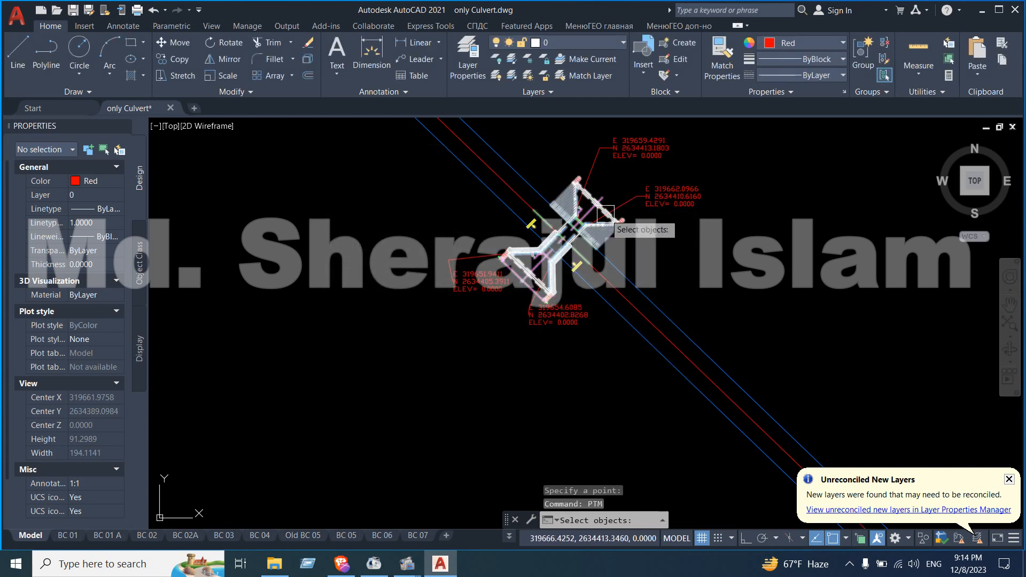
click(655, 173)
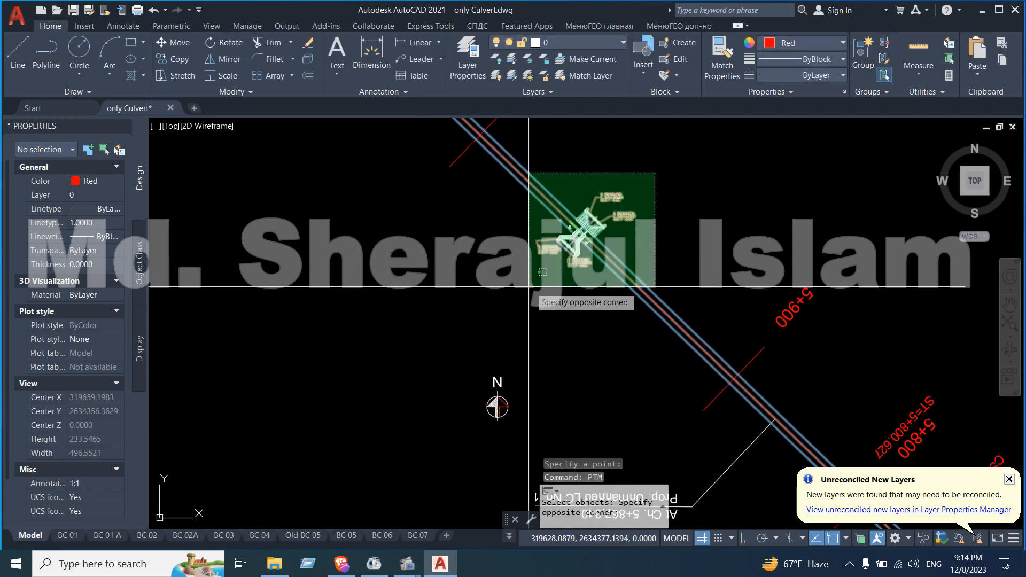
click(506, 286)
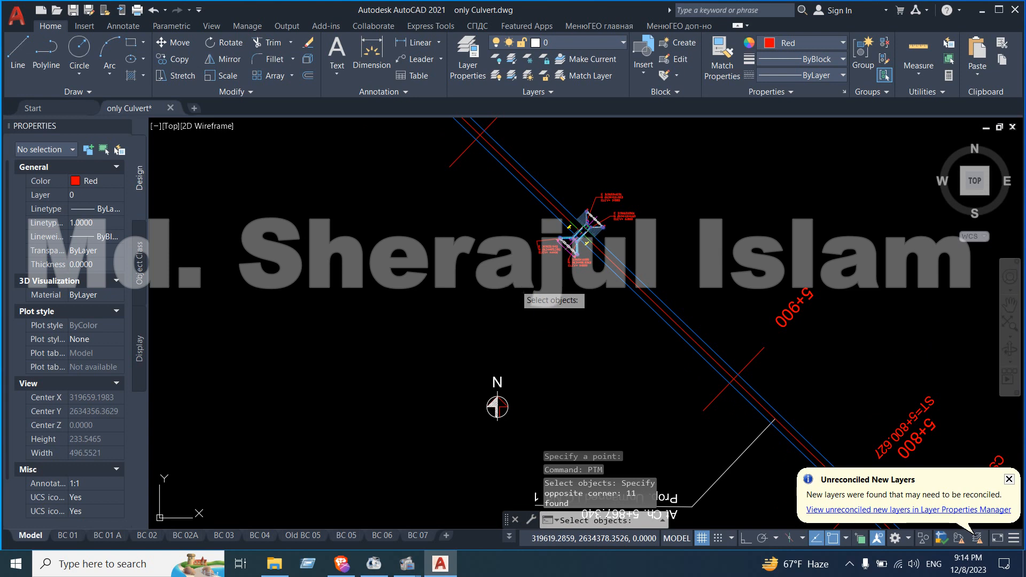
key(Return)
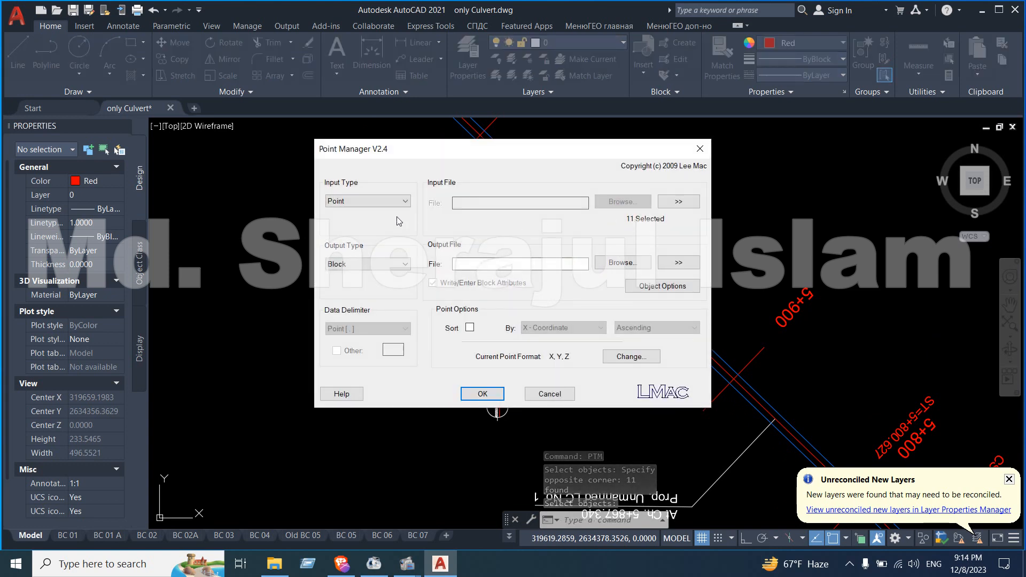
- Set the output type to File and save the output as only Culvert.txt on the Desktop
click(378, 265)
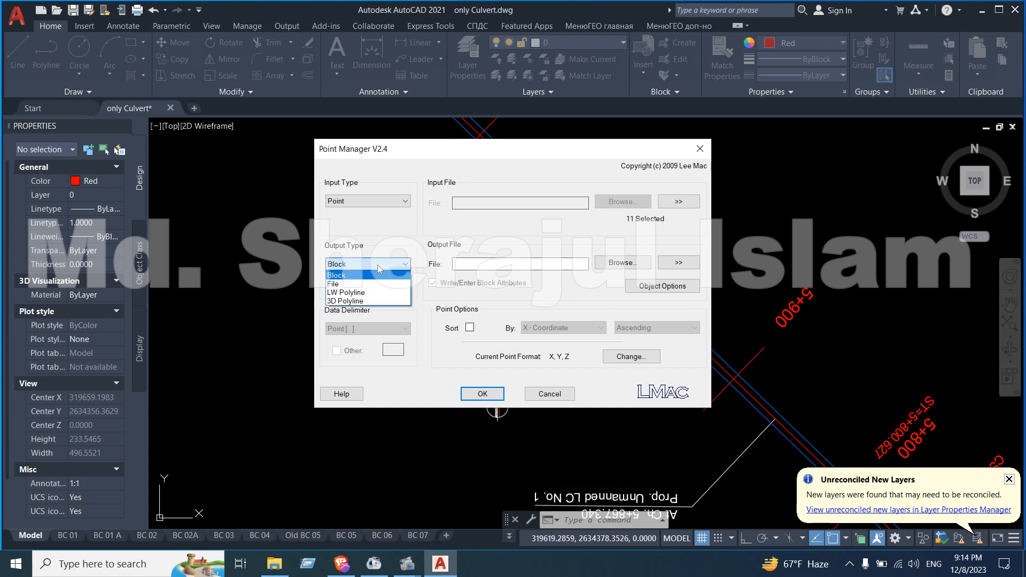
click(342, 284)
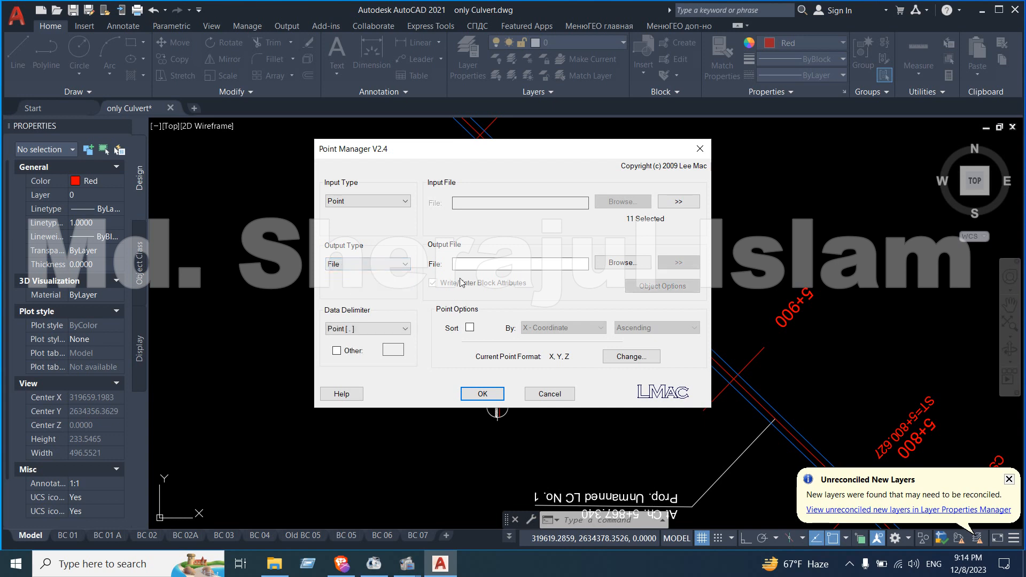
click(612, 263)
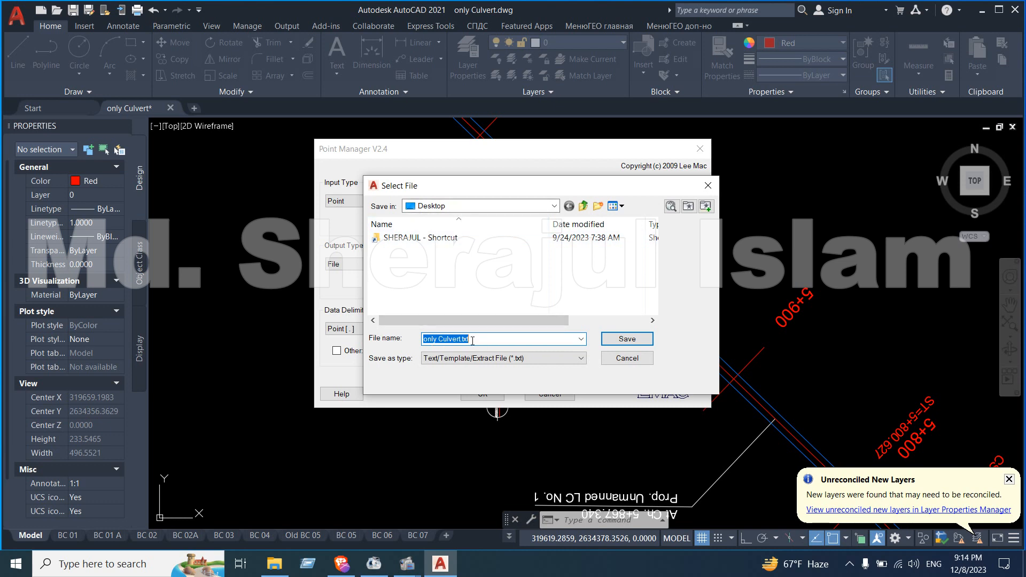
click(612, 340)
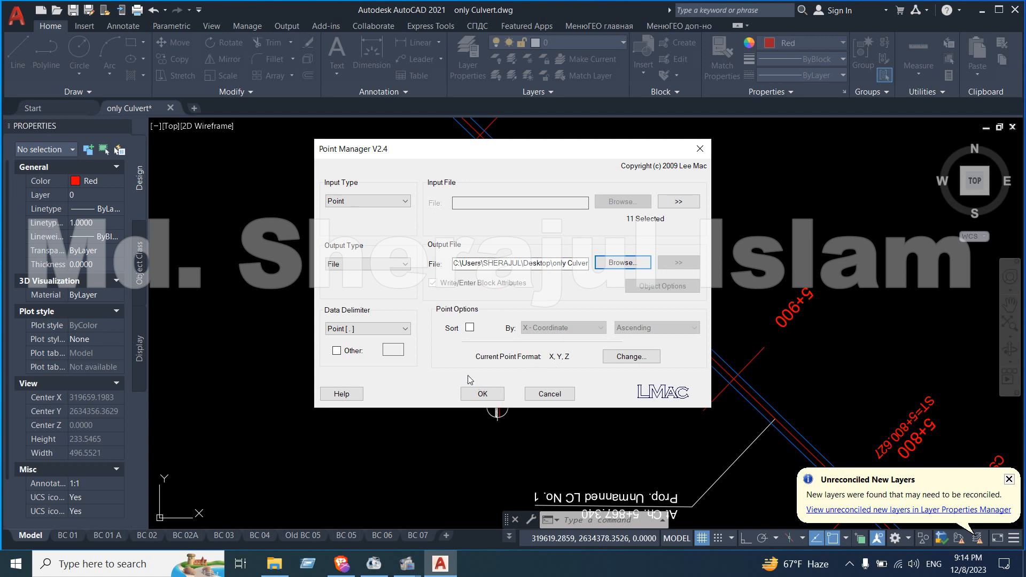
- Set the data delimiter to Comma, accept the X, Y, Z column format and write the points to the file
click(371, 328)
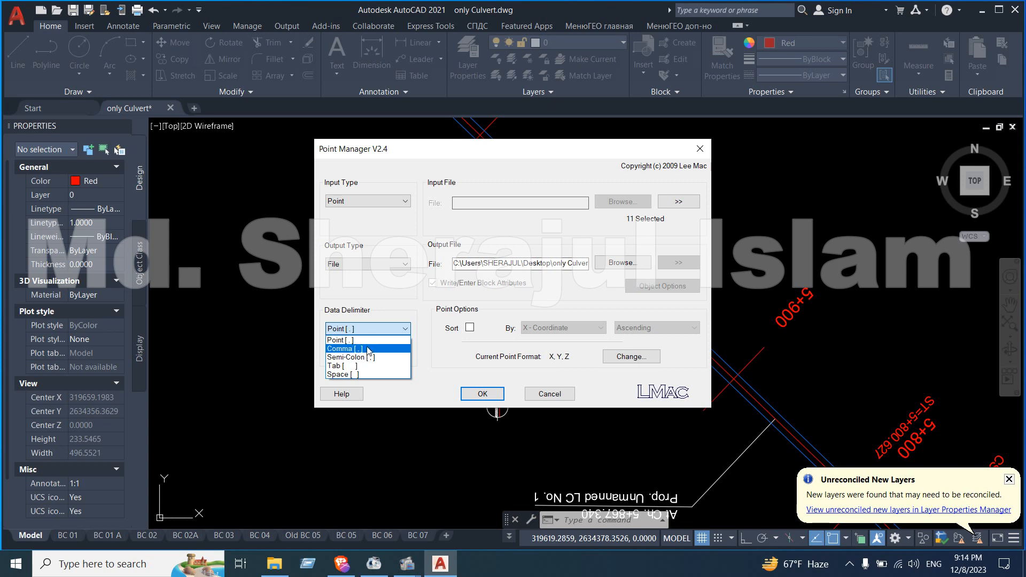
click(369, 350)
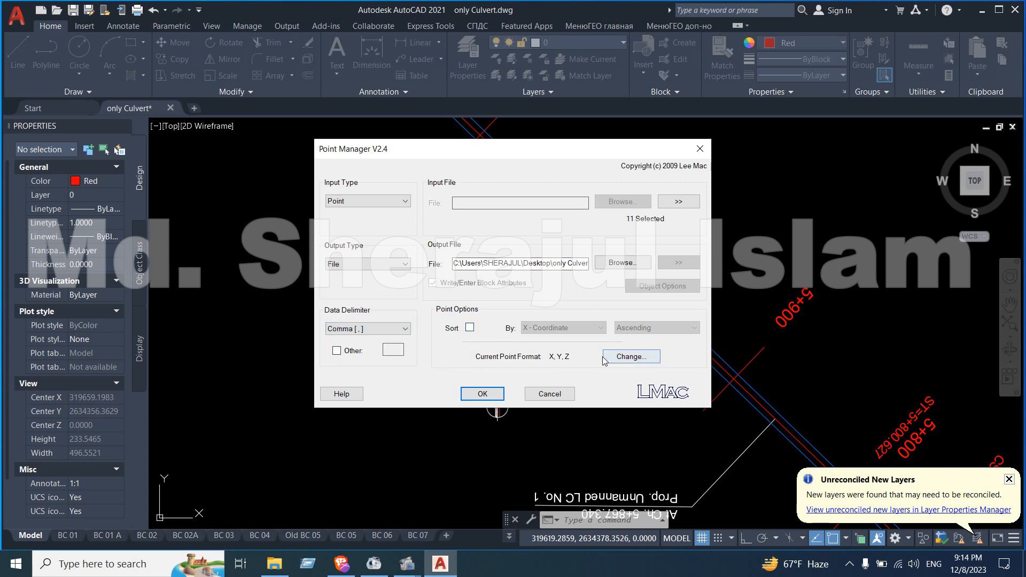
click(631, 357)
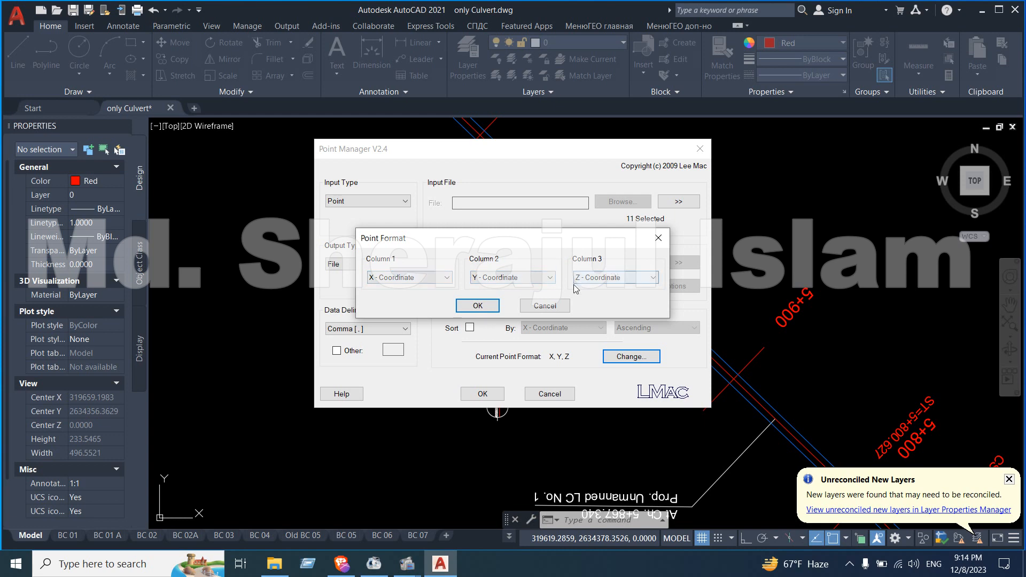
click(490, 306)
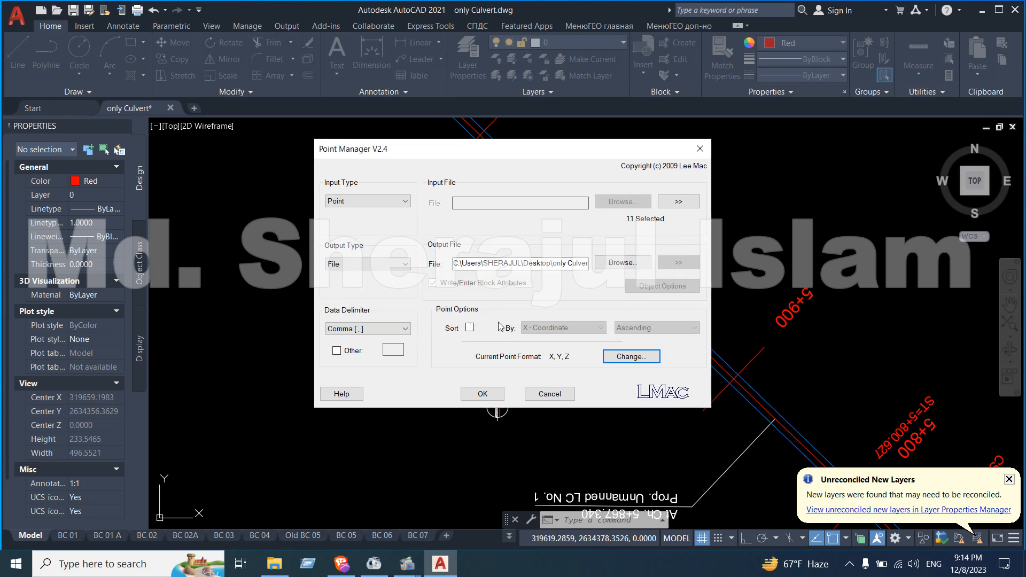
click(492, 394)
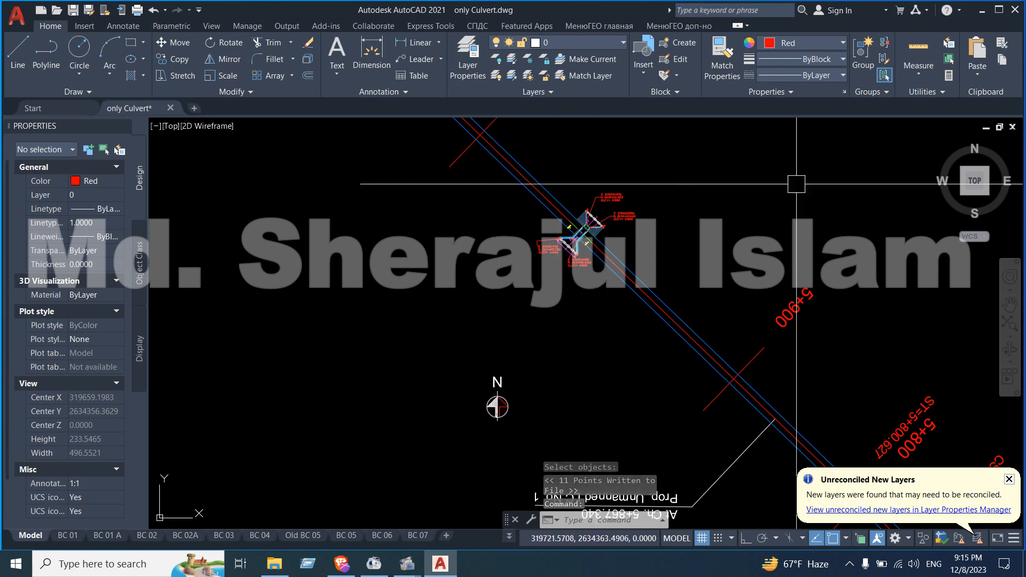
- Open only Culvert.txt from the desktop in Notepad, review the exported coordinate rows and close the file
click(982, 9)
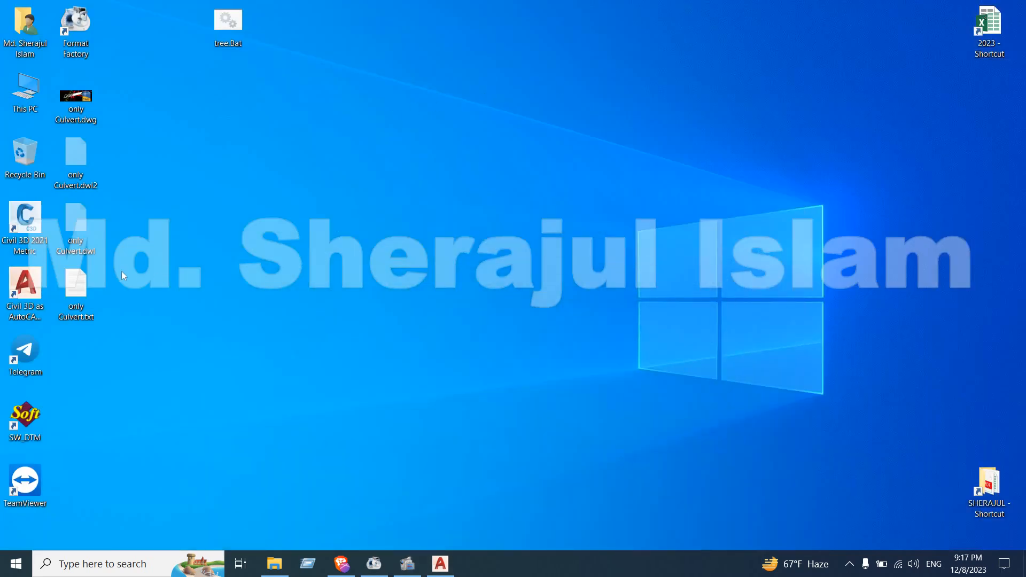
double_click(81, 305)
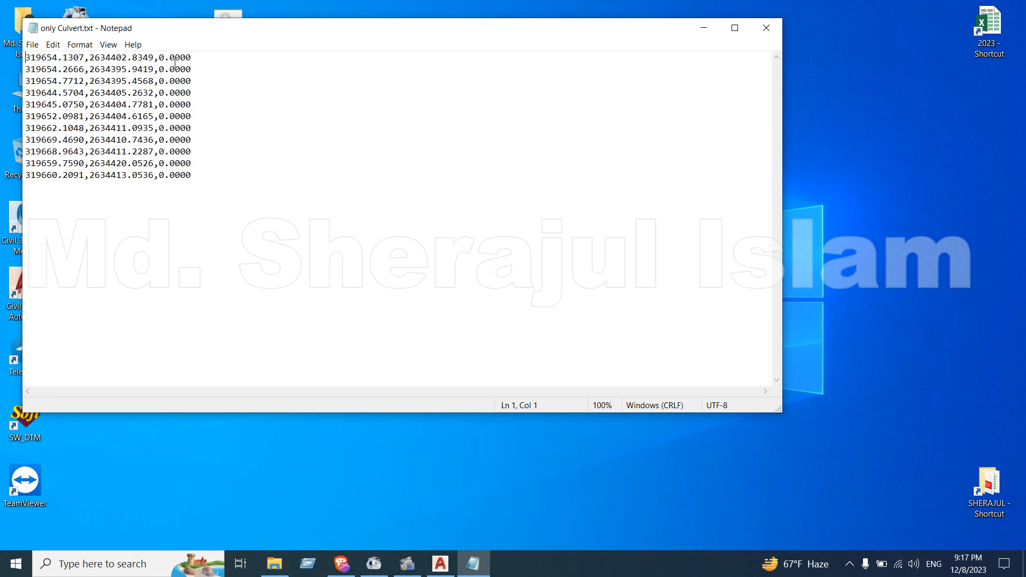
drag(159, 58, 177, 175)
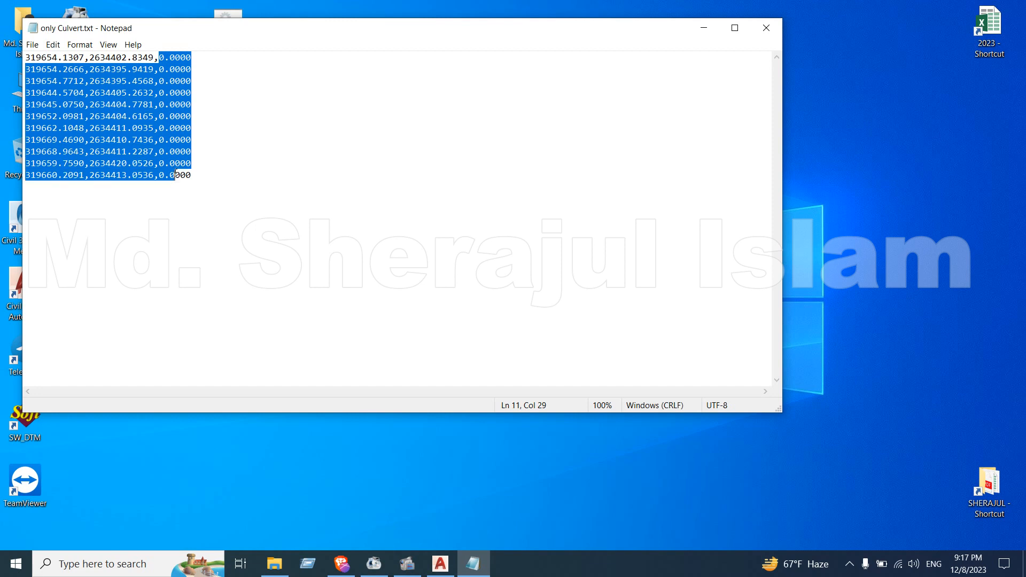
click(199, 173)
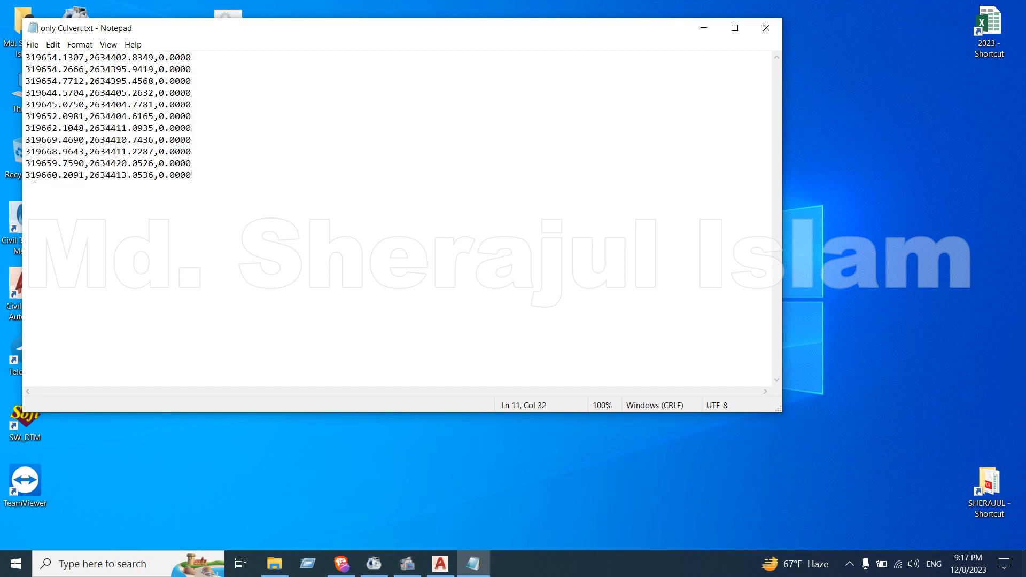
drag(35, 176, 137, 175)
click(759, 31)
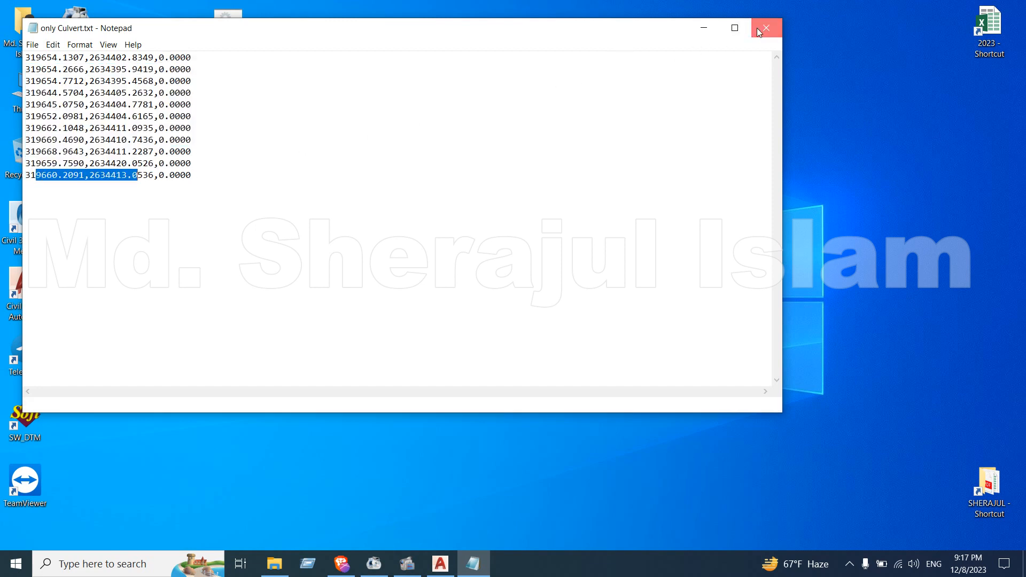
- Switch back to AutoCAD and open the МенюГЕО point export dialog (geo_export)
click(441, 564)
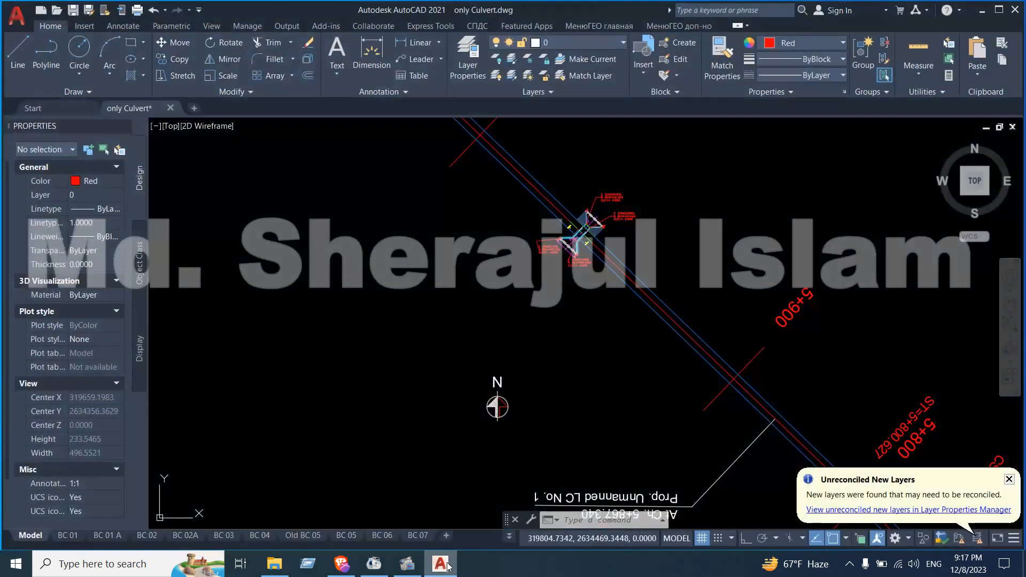
scroll(581, 236, up, 6)
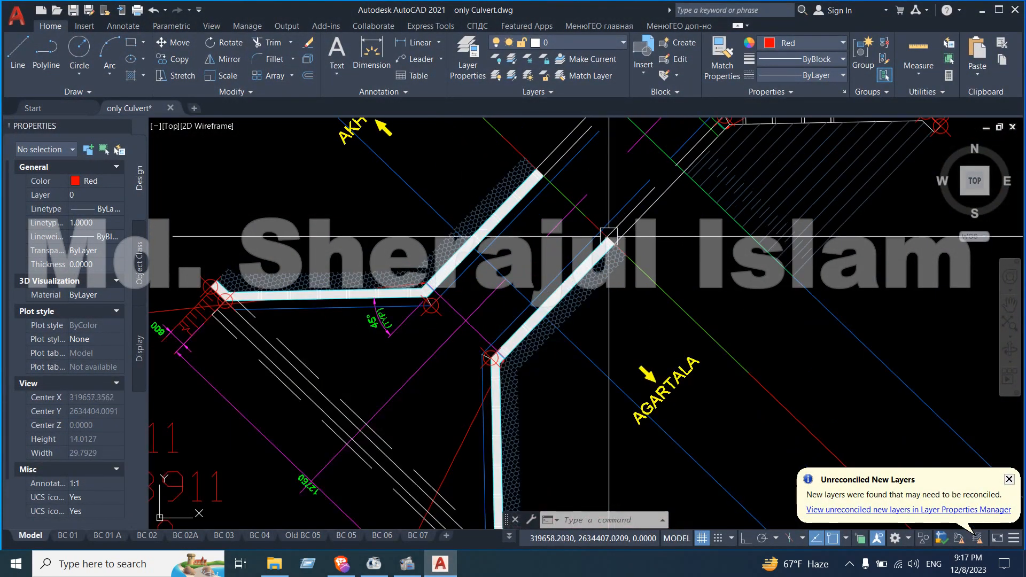
scroll(427, 260, down, 3)
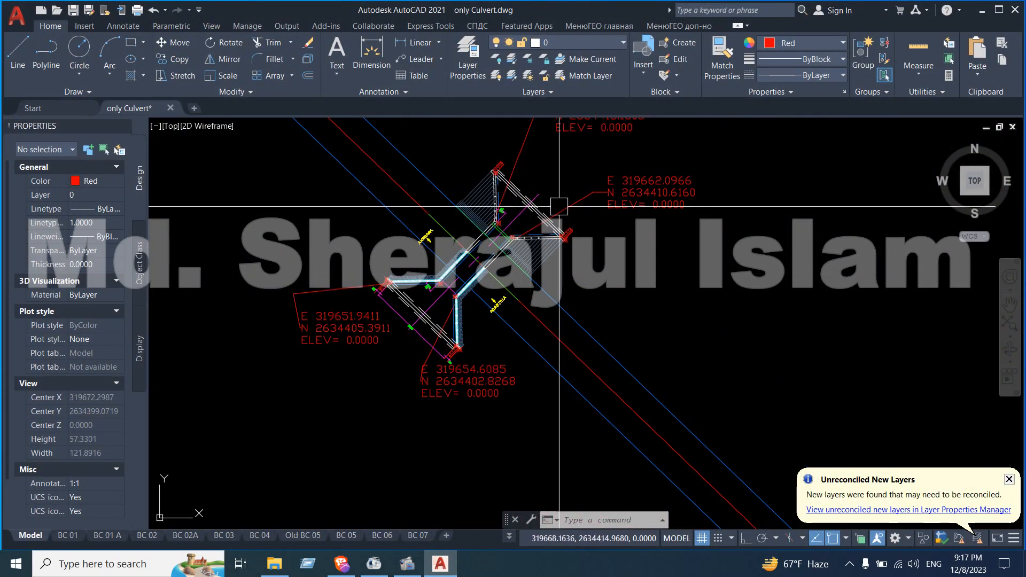
click(602, 27)
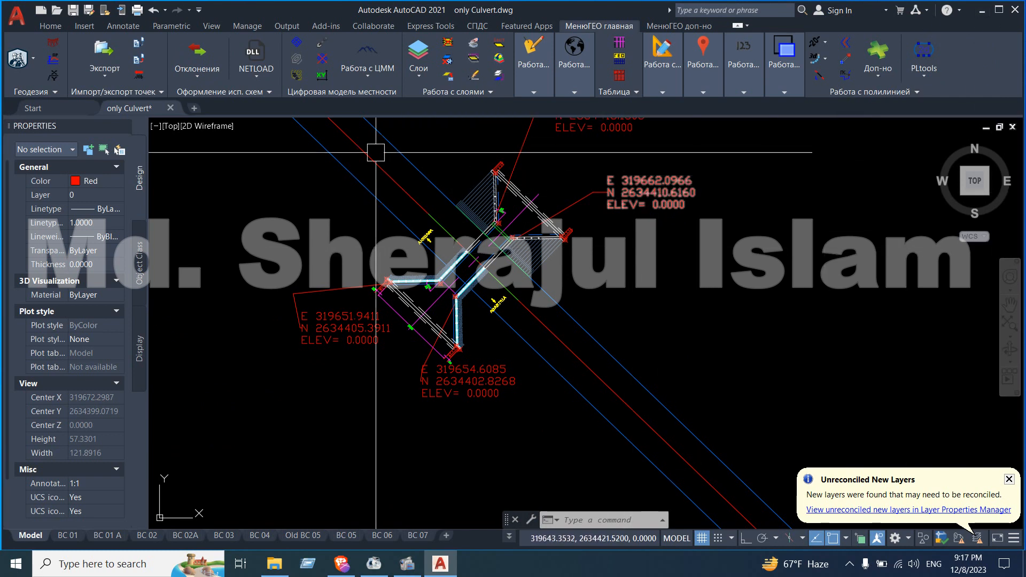
click(196, 73)
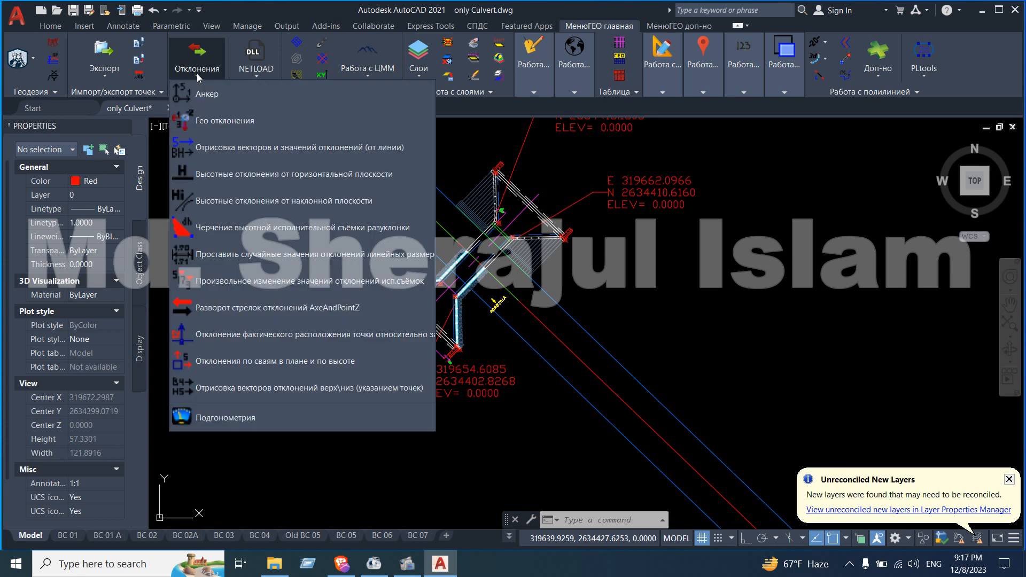
click(97, 74)
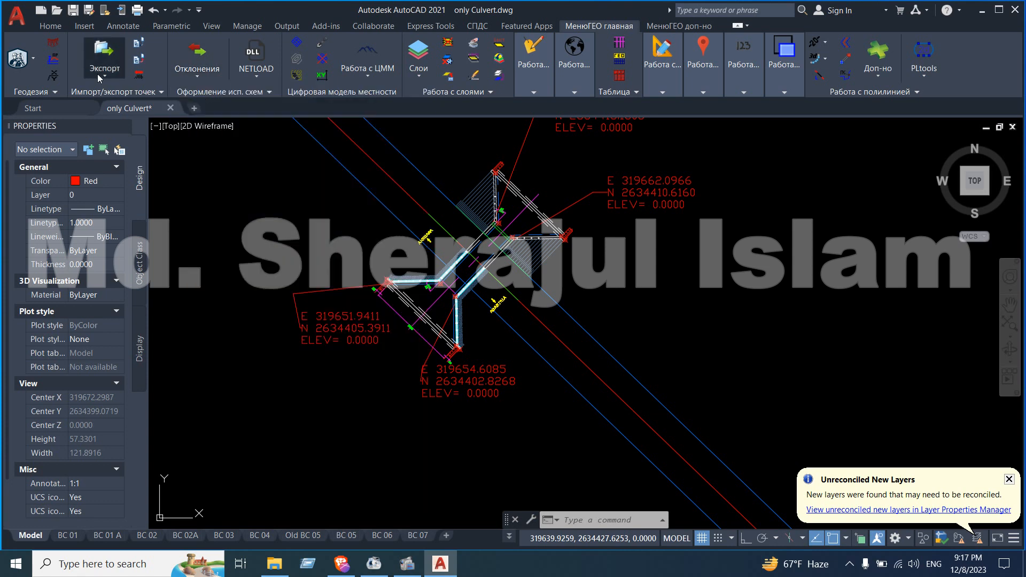
click(116, 53)
click(146, 63)
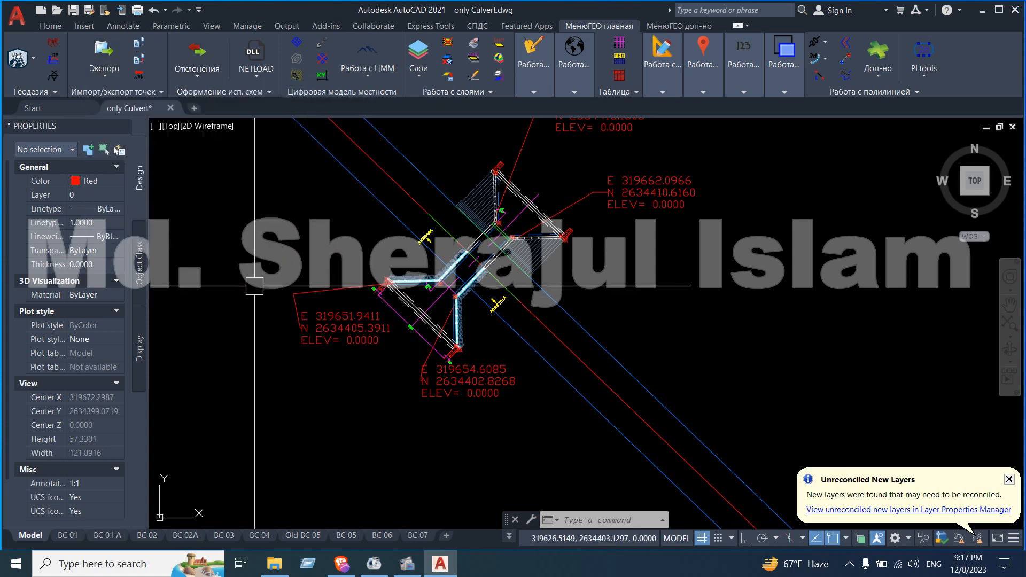
click(139, 61)
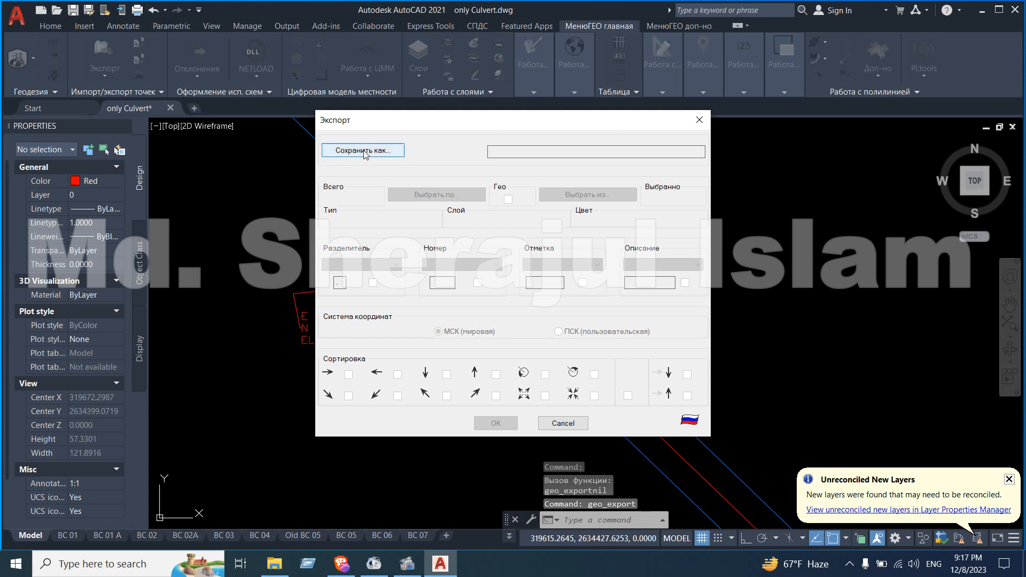
- Set the export output file to tttttt.txt on the Desktop
click(364, 151)
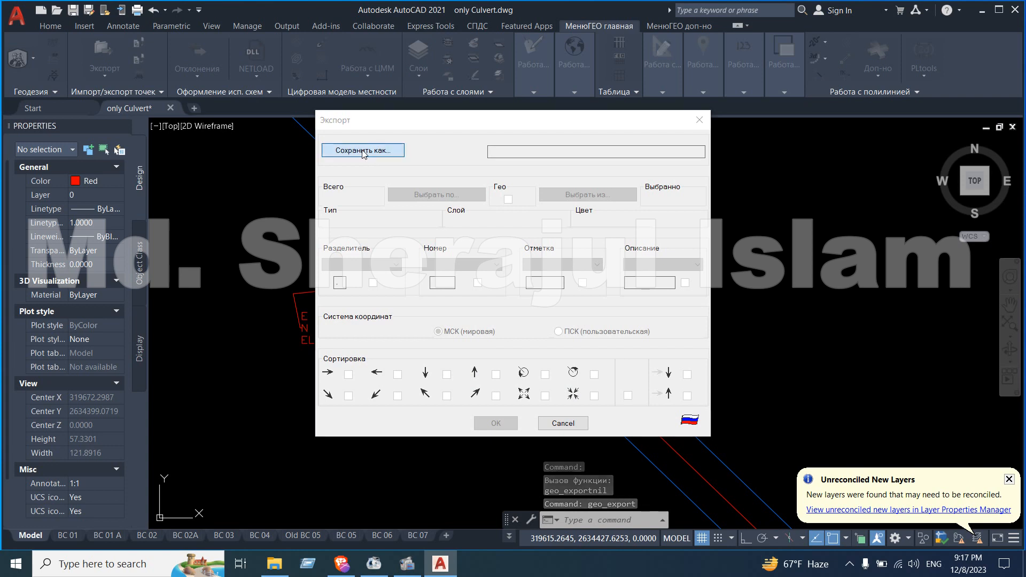
scroll(450, 267, down, 6)
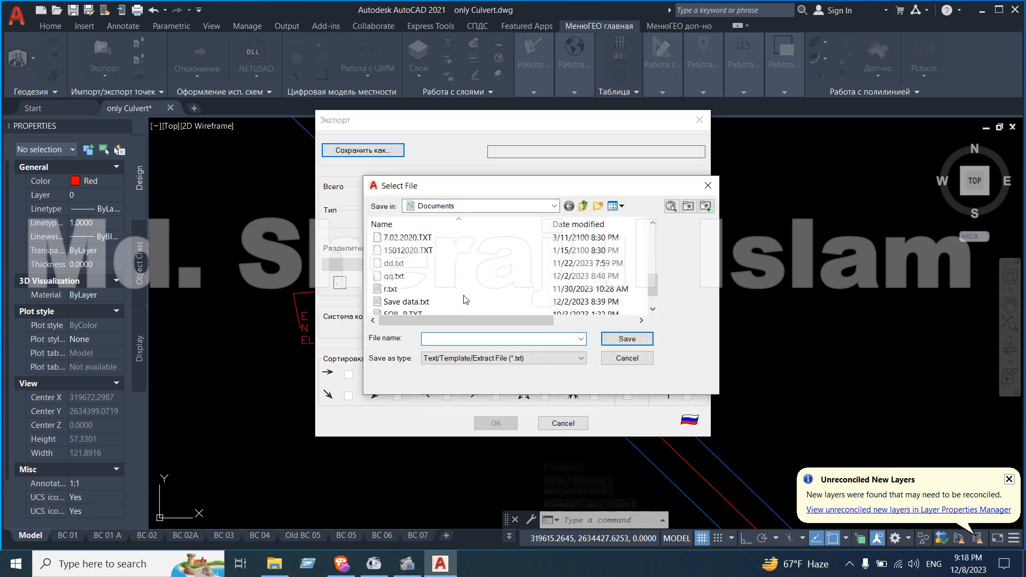
click(554, 206)
click(516, 257)
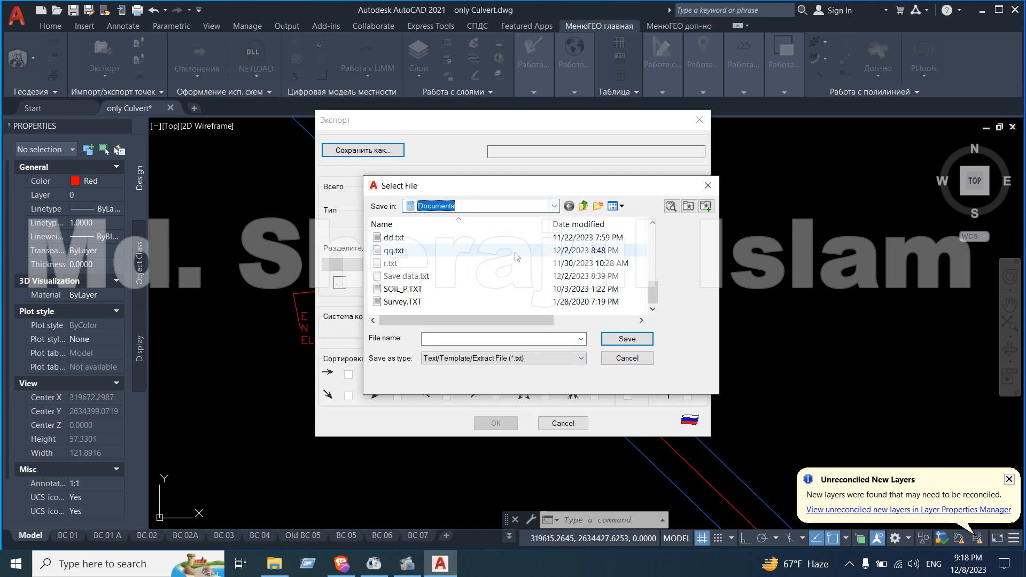
click(554, 205)
click(474, 233)
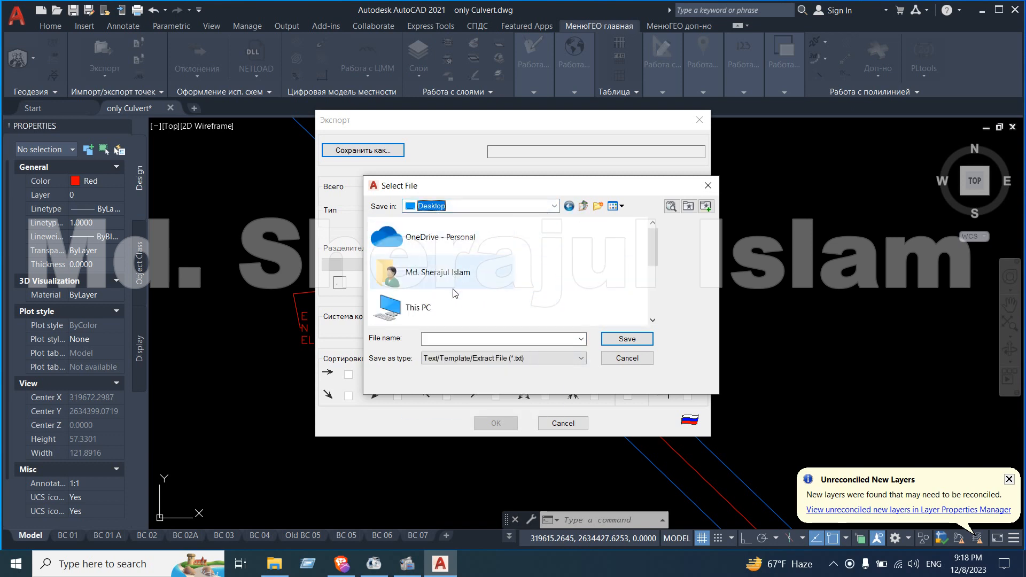
scroll(456, 292, down, 2)
click(484, 339)
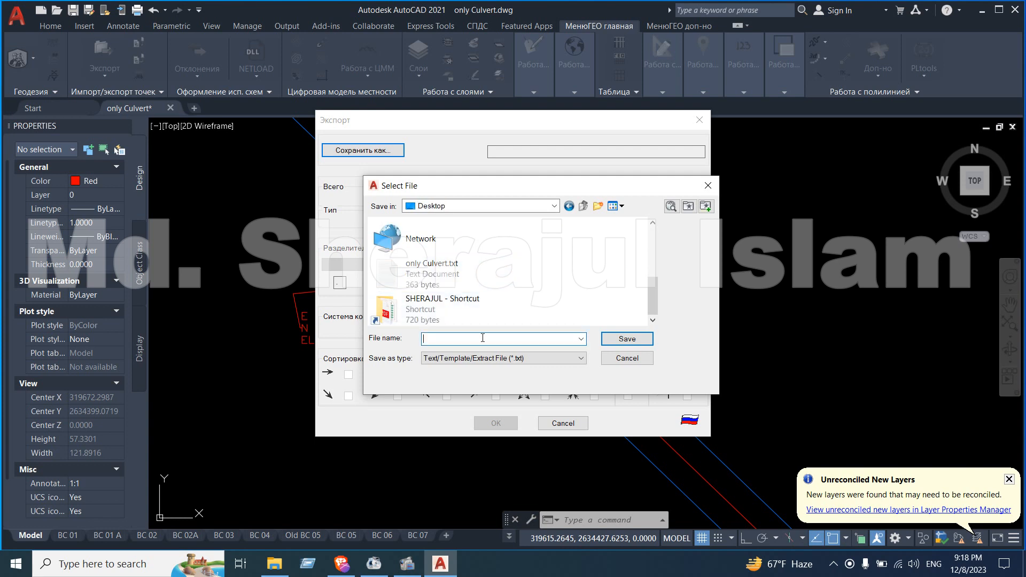
text(ttttt)
click(620, 339)
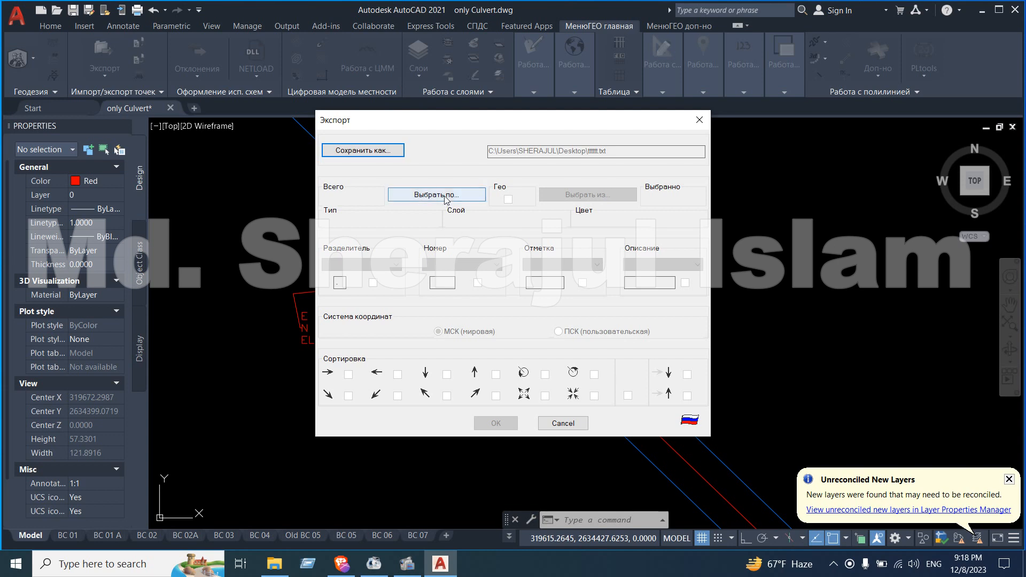
- Choose the points to export by sample, picking the red point marker at the culvert's uppermost wing wall corner
click(446, 199)
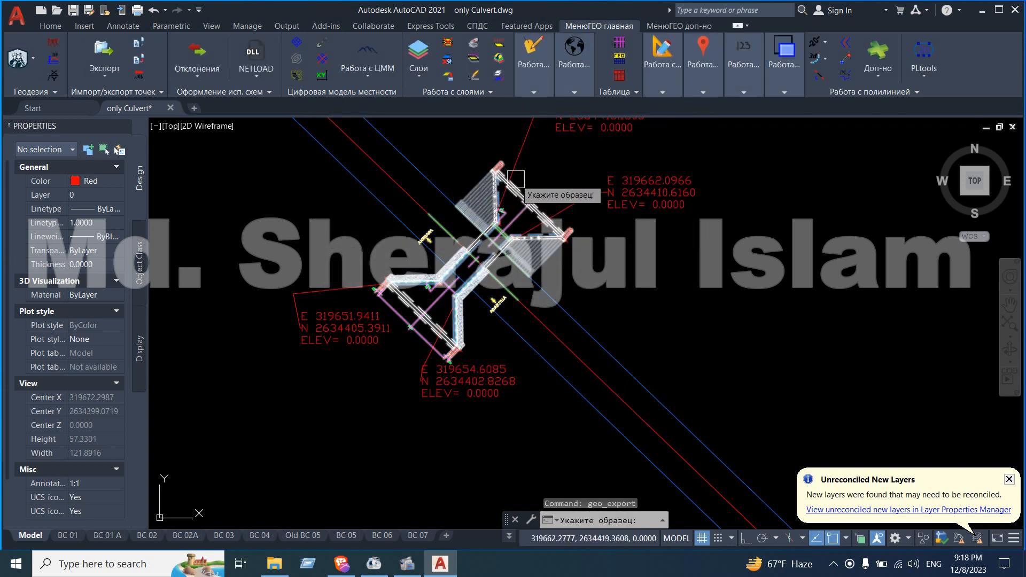
scroll(497, 170, up, 15)
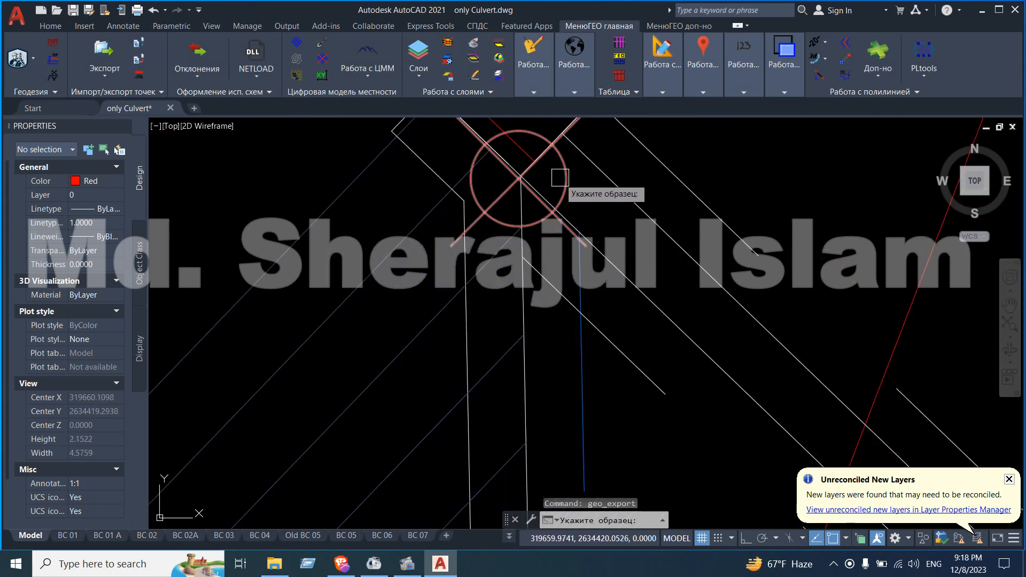
click(567, 185)
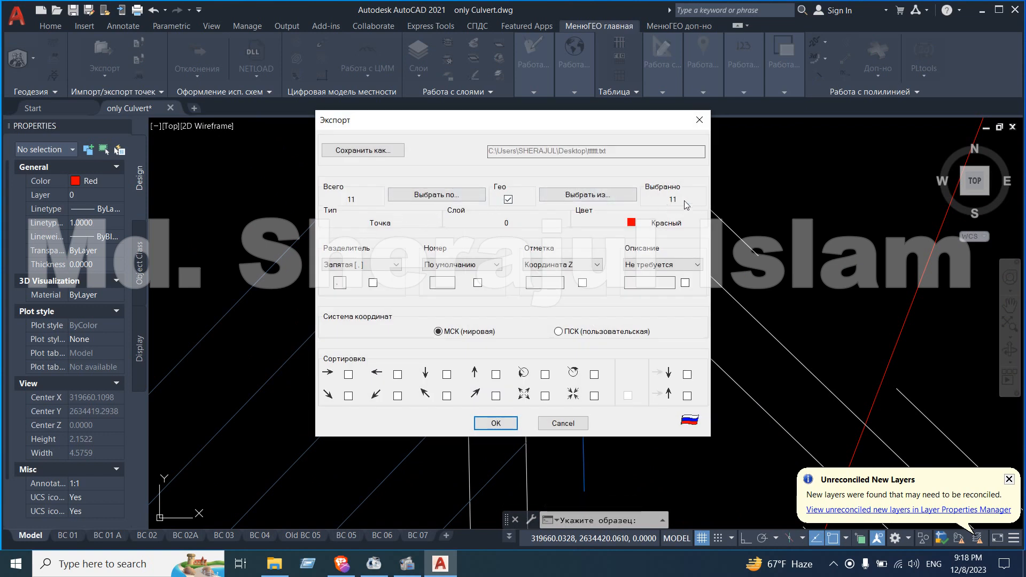
- Set the delimiter to Точка, enable the checkboxes under Разделитель, Номер, Отметка and Описание, and export the points
click(393, 266)
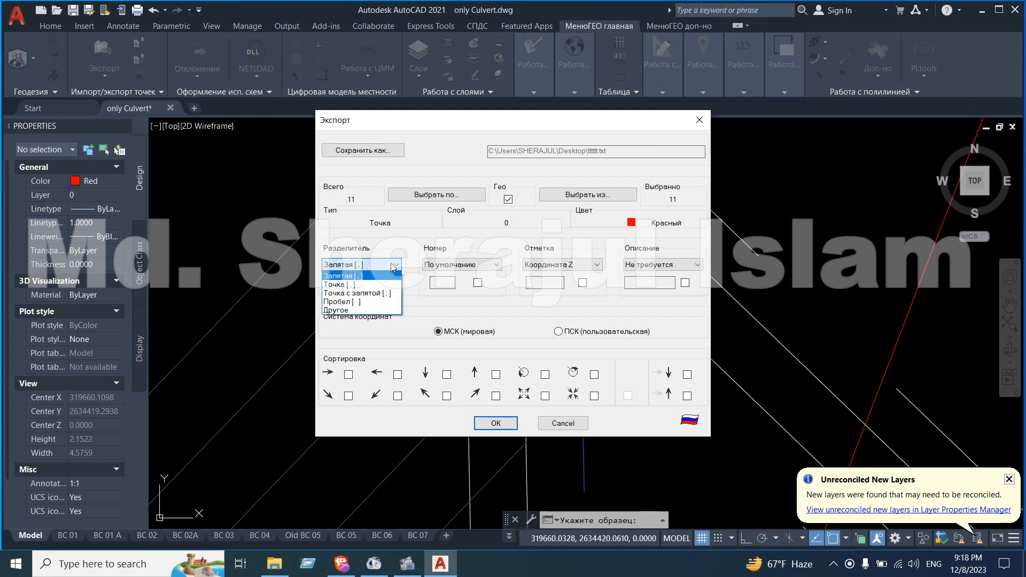
click(364, 284)
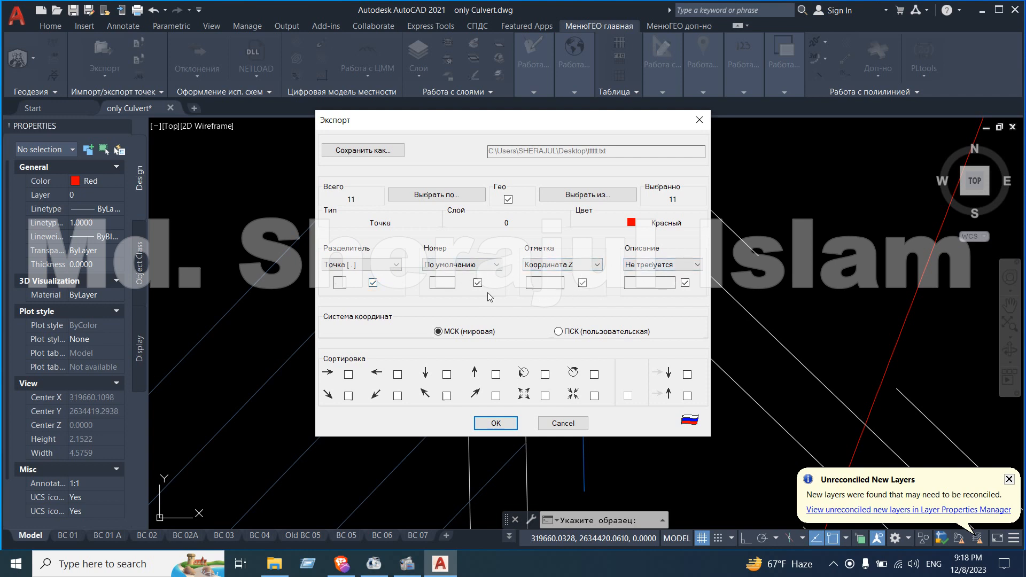
click(487, 266)
click(487, 272)
click(496, 423)
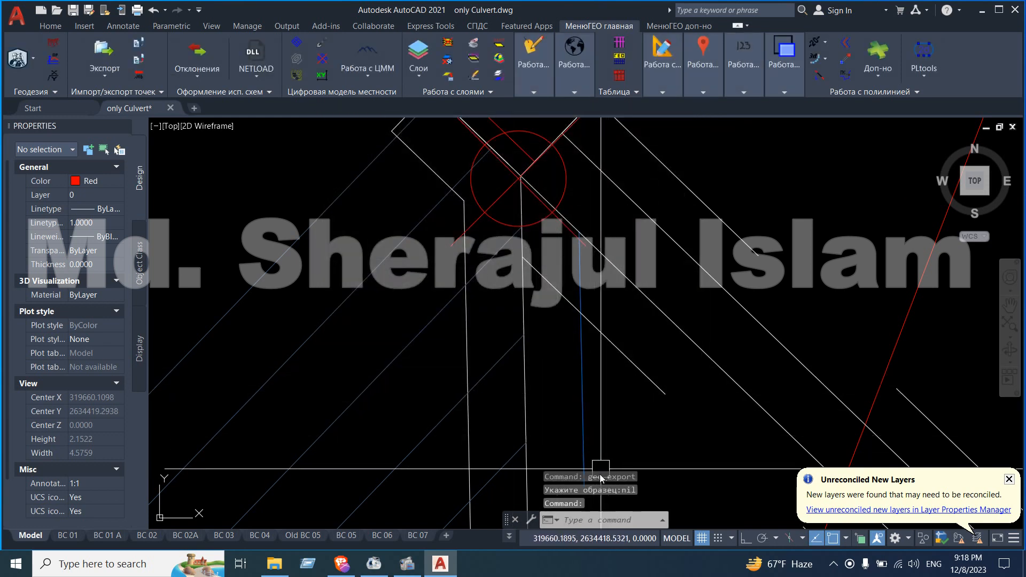
- Open tttttt.txt and only Culvert.txt from the desktop in Notepad
click(981, 11)
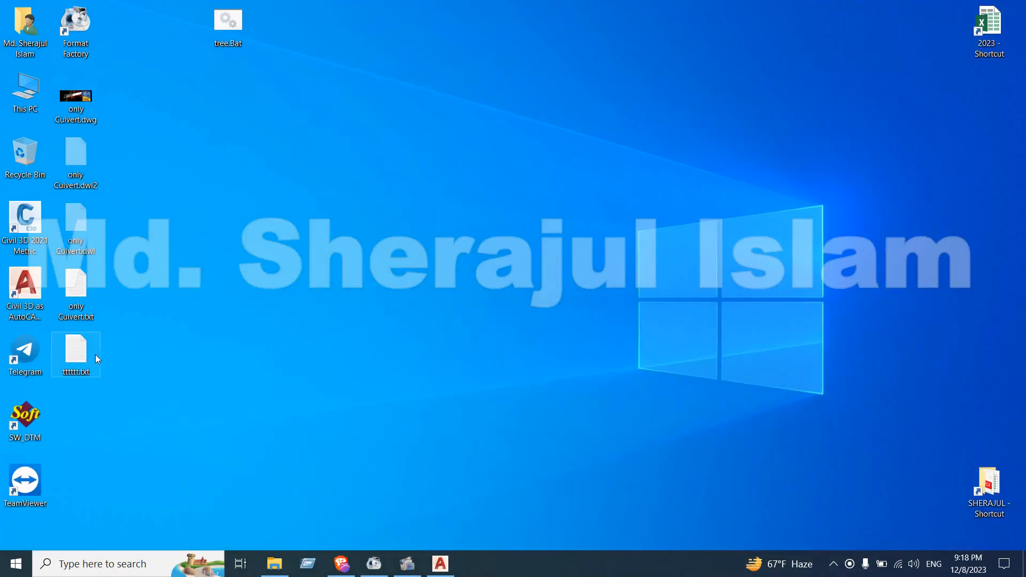
double_click(76, 356)
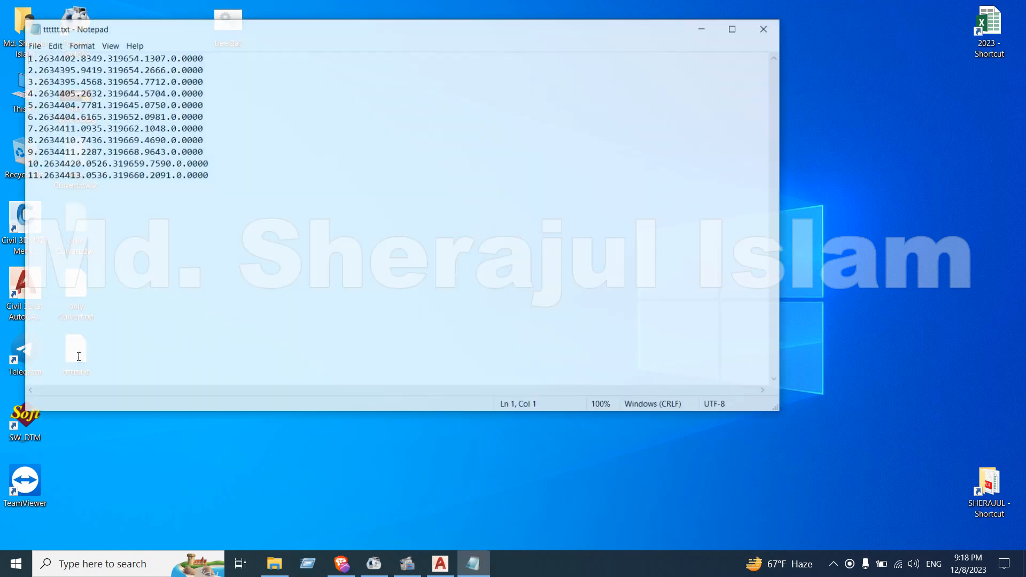
drag(383, 35, 720, 54)
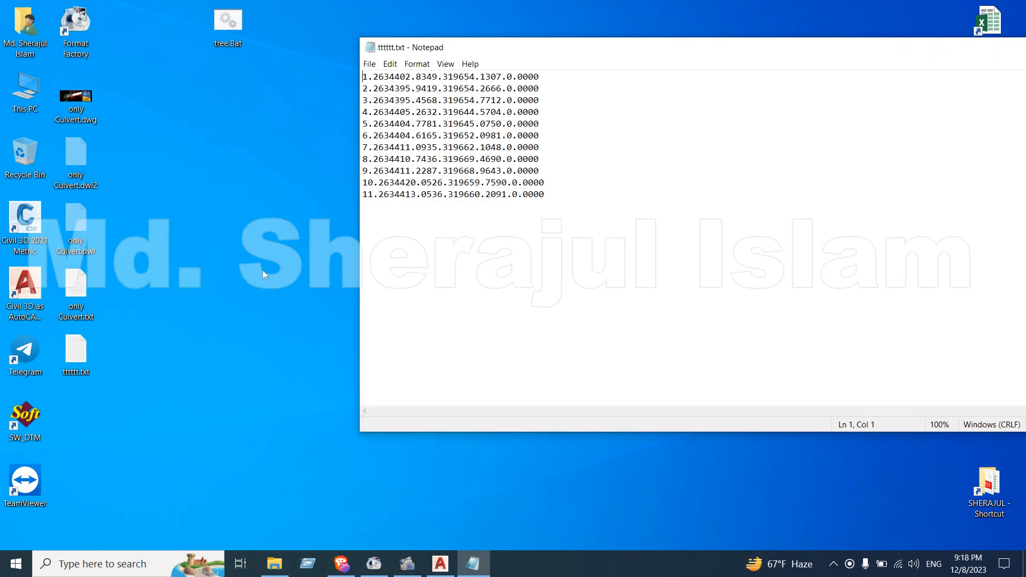
double_click(89, 297)
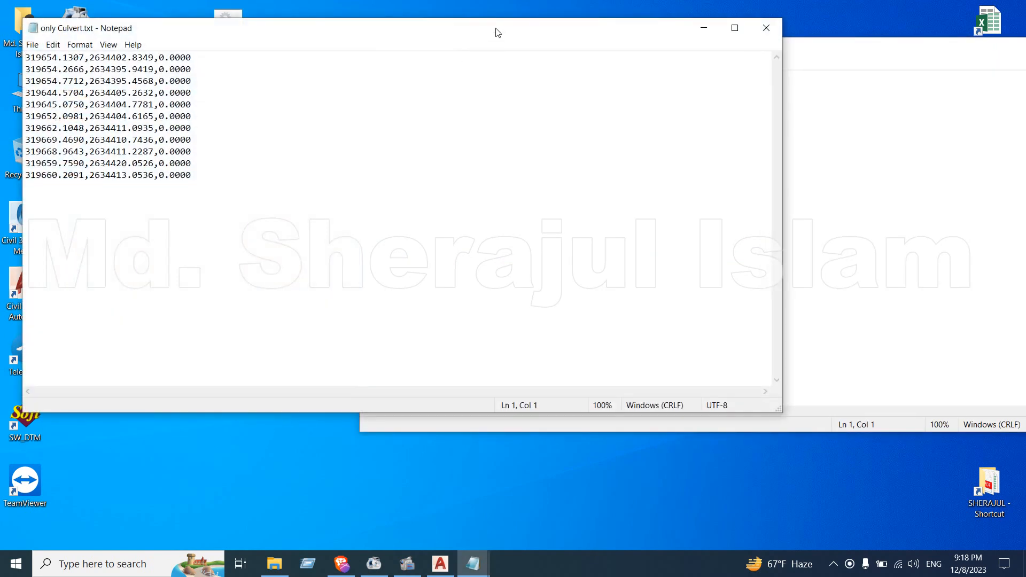
- Resize and arrange the two Notepad windows side by side and compare the coordinate order and point numbering of both exports
drag(497, 32, 611, 248)
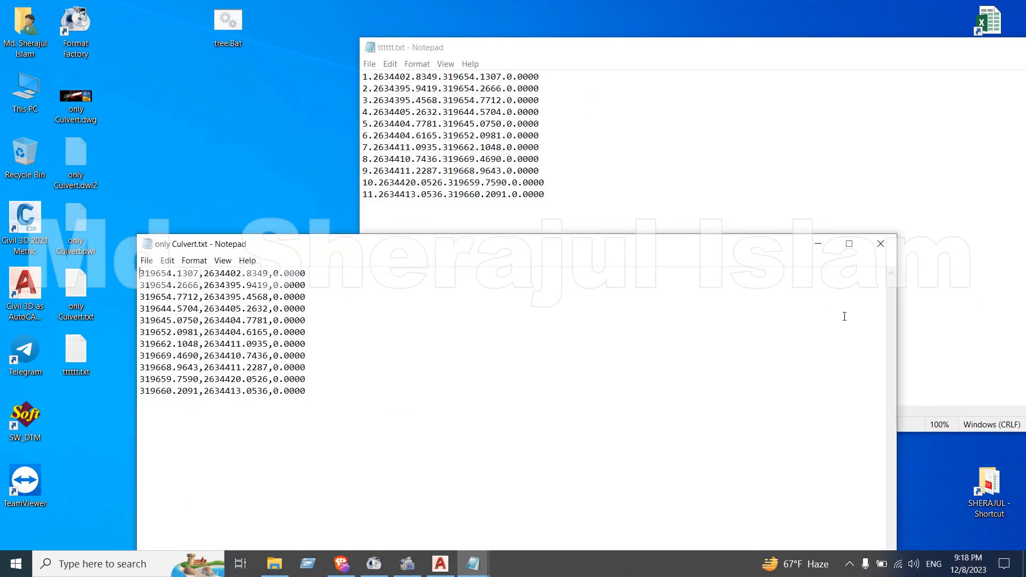
drag(897, 319, 398, 322)
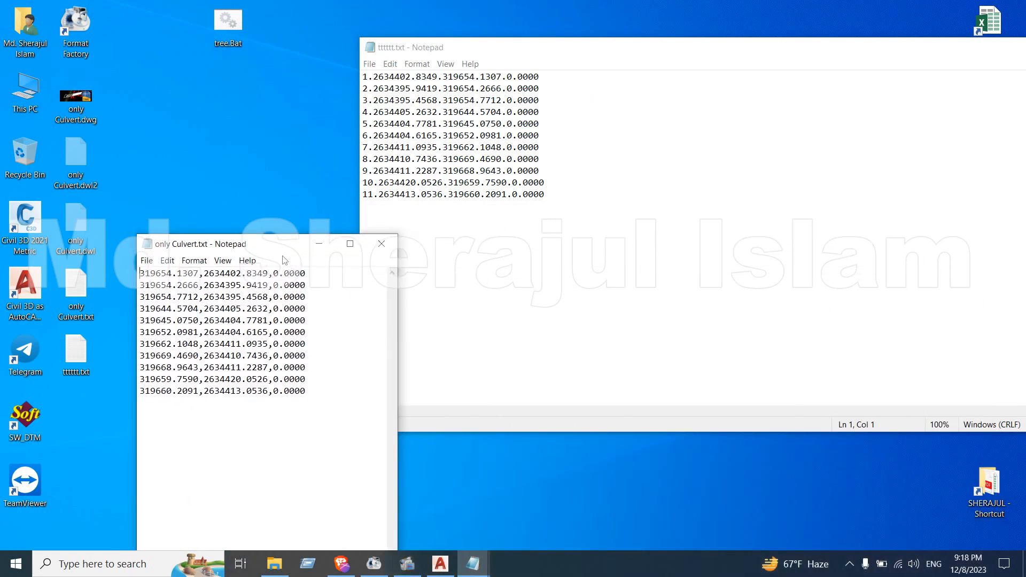
drag(283, 245, 212, 75)
drag(791, 55, 645, 64)
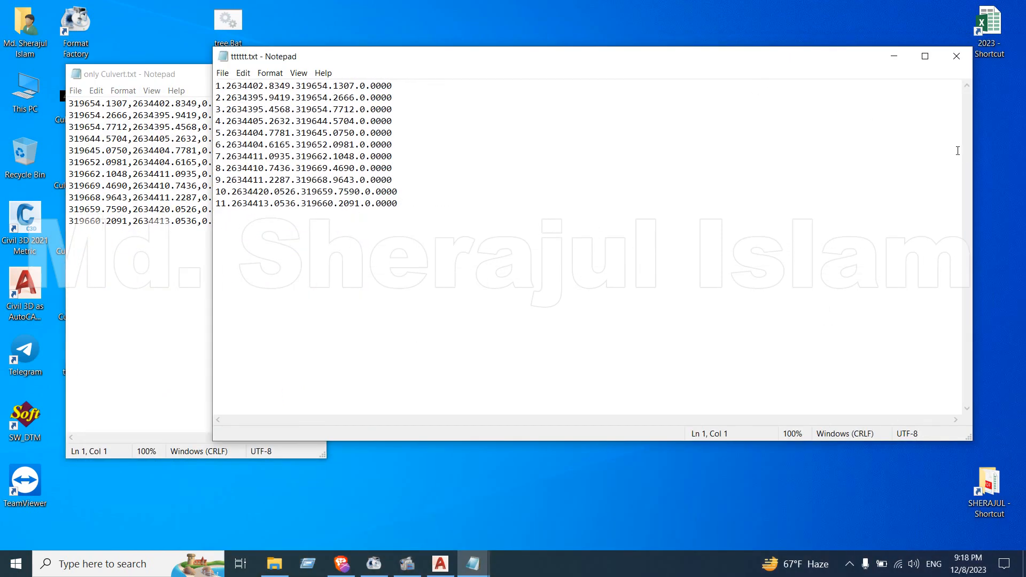
drag(973, 157, 632, 178)
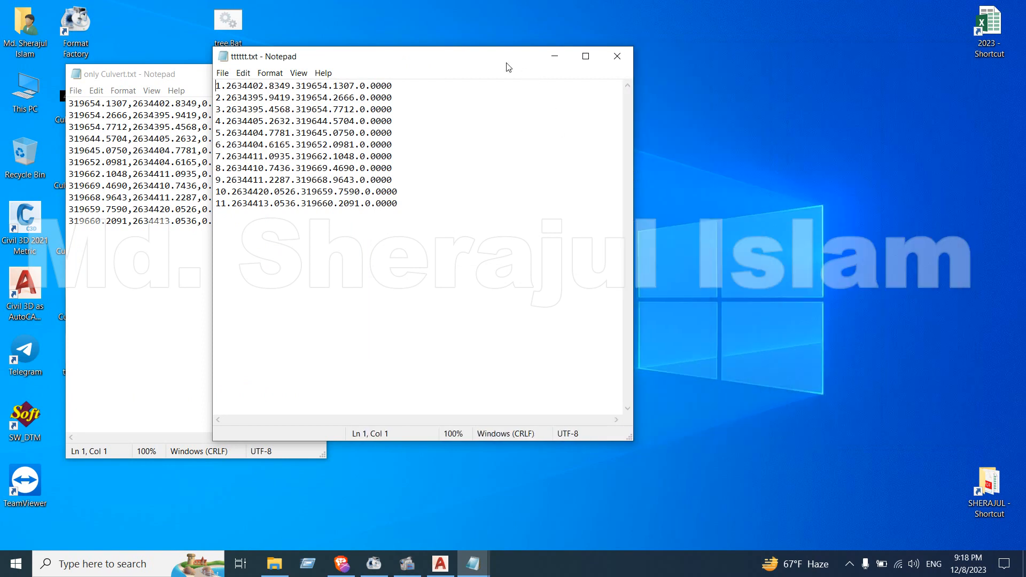
drag(509, 67, 642, 21)
drag(608, 394, 610, 538)
drag(604, 14, 823, 28)
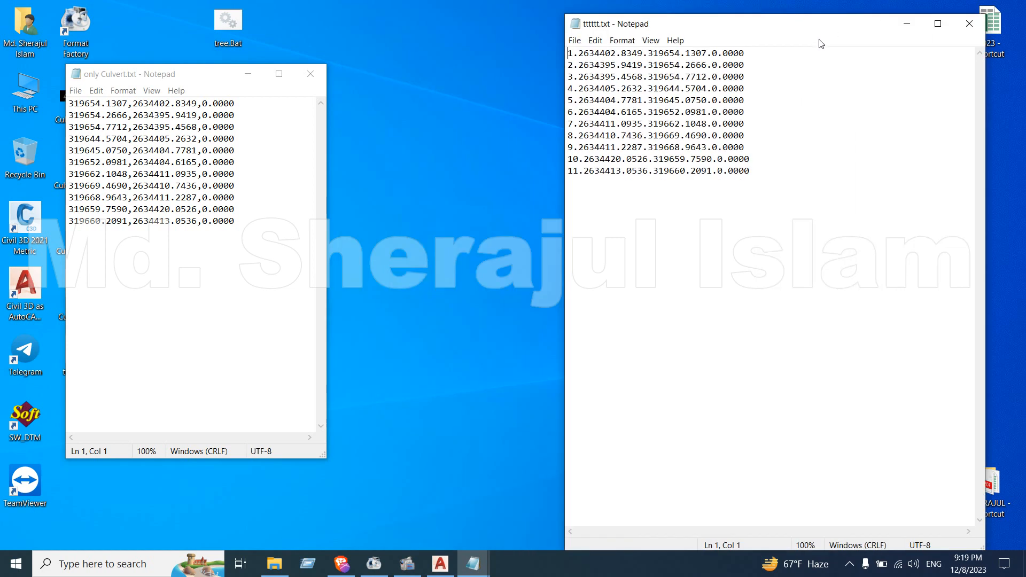
drag(326, 170, 492, 177)
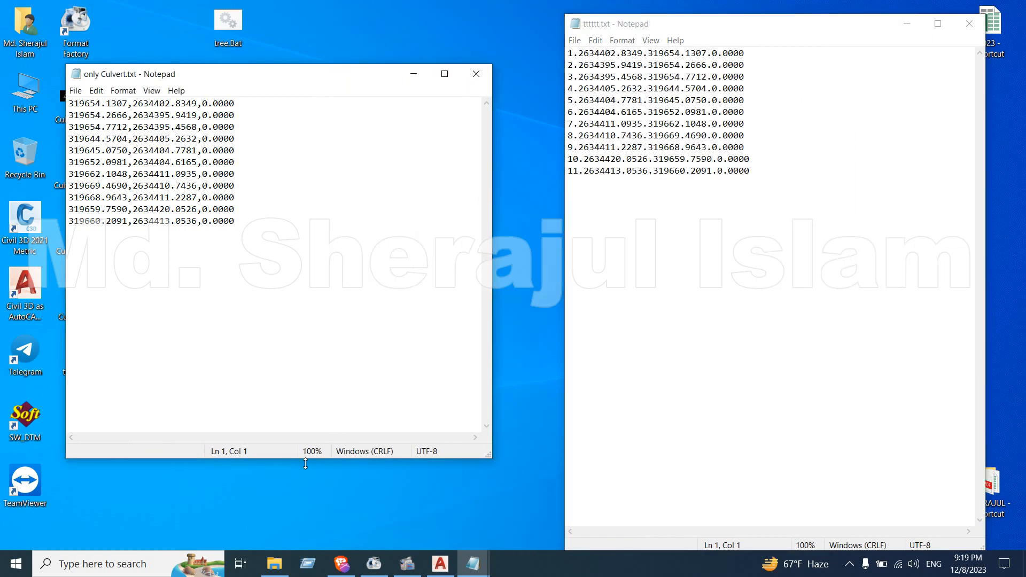
drag(309, 458, 309, 576)
drag(358, 17, 413, 12)
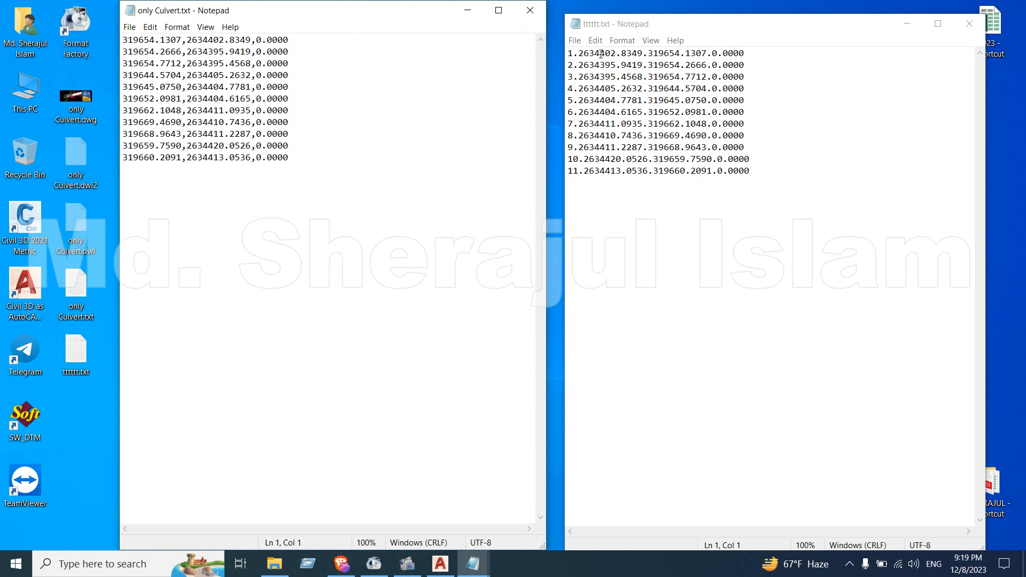
drag(579, 53, 703, 53)
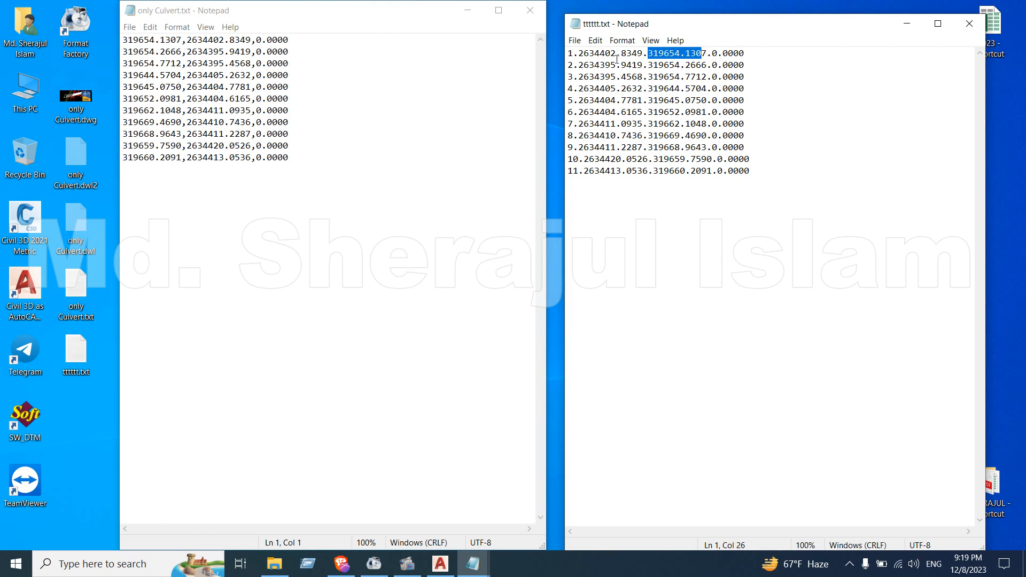
- Switch back to AutoCAD and examine the point number and elevation labels around the culvert's wing wall corners
click(440, 564)
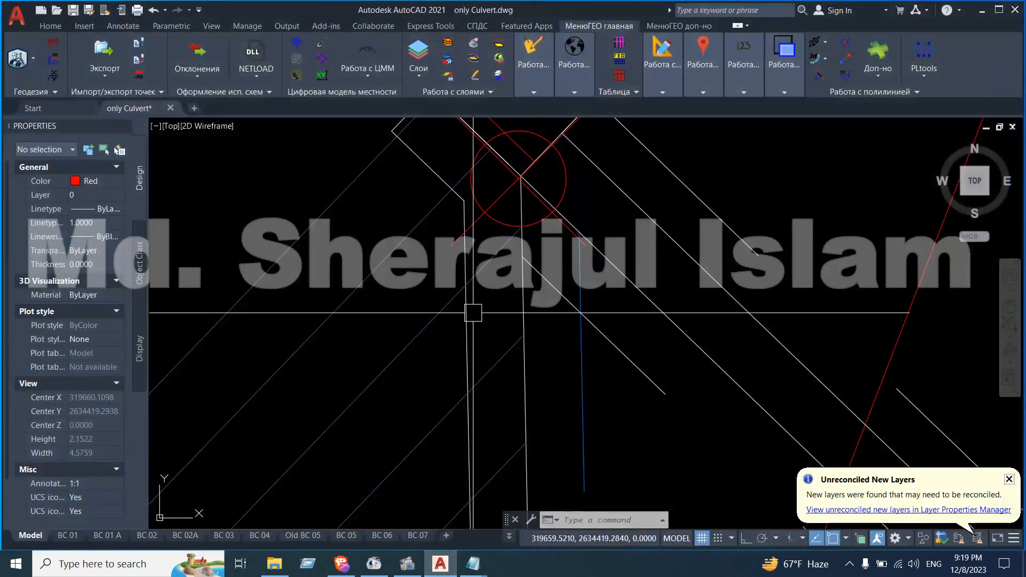
scroll(473, 313, down, 10)
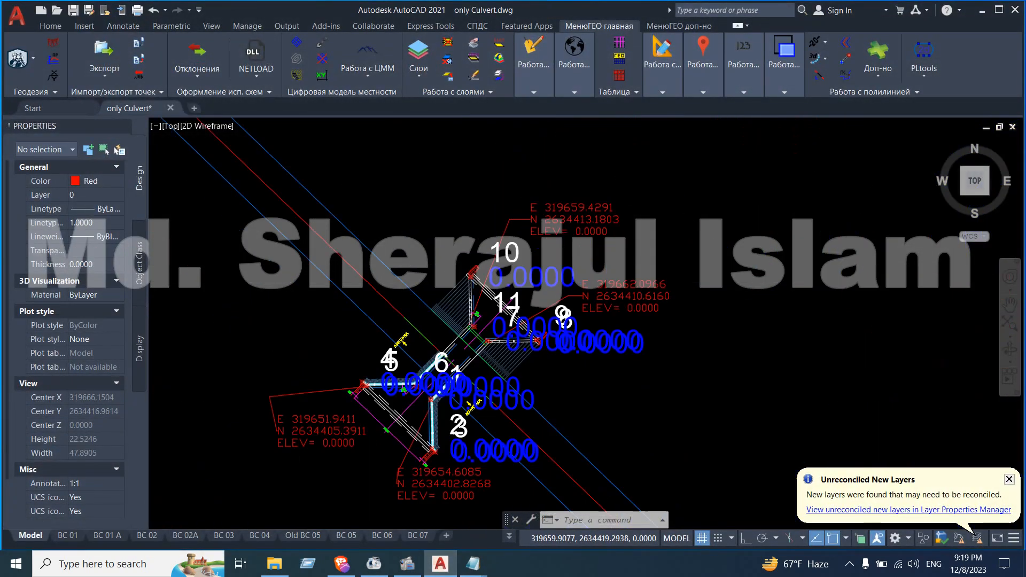
scroll(549, 204, down, 5)
scroll(270, 152, up, 7)
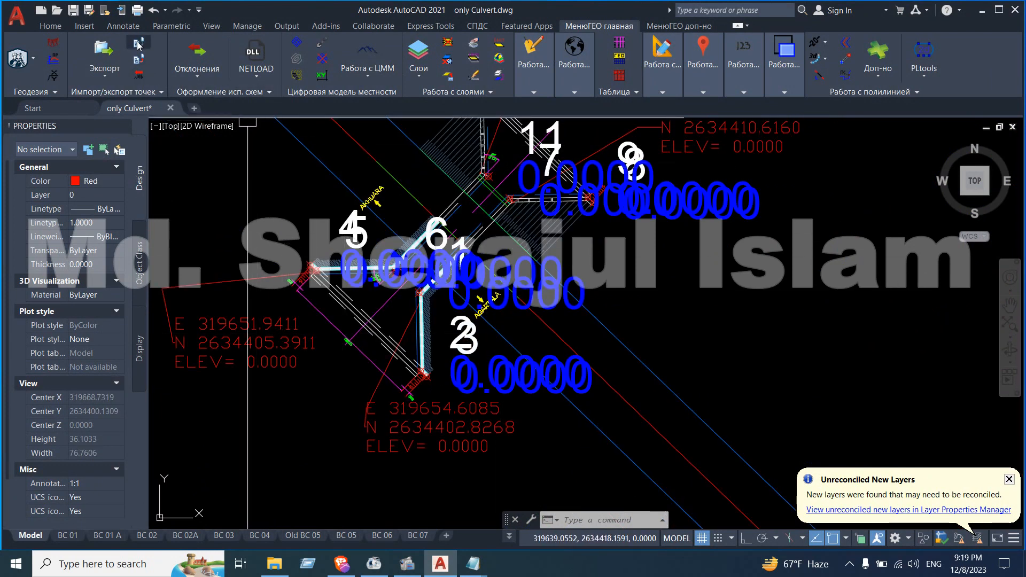
scroll(369, 374, down, 5)
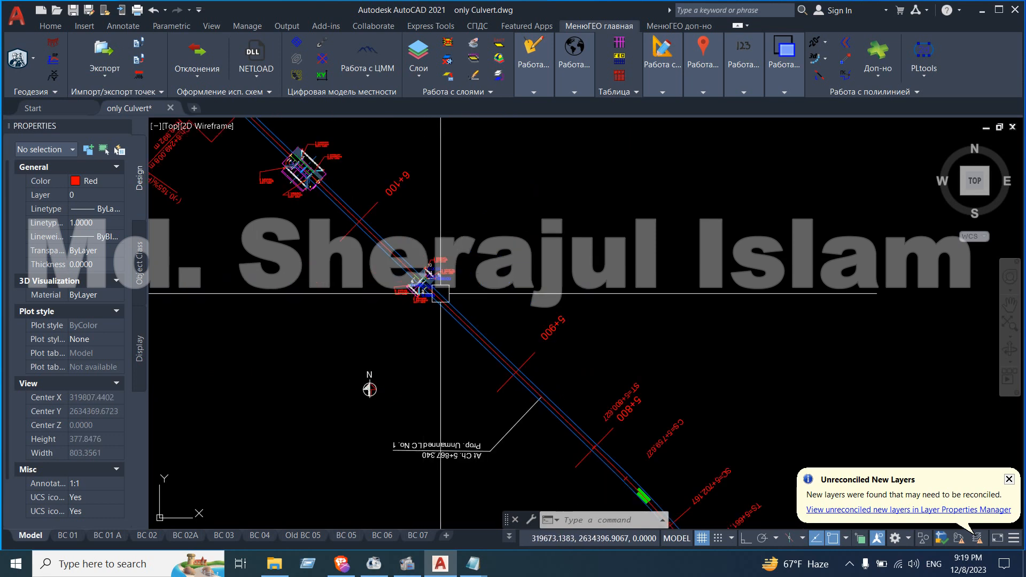
scroll(424, 282, up, 4)
scroll(420, 243, up, 2)
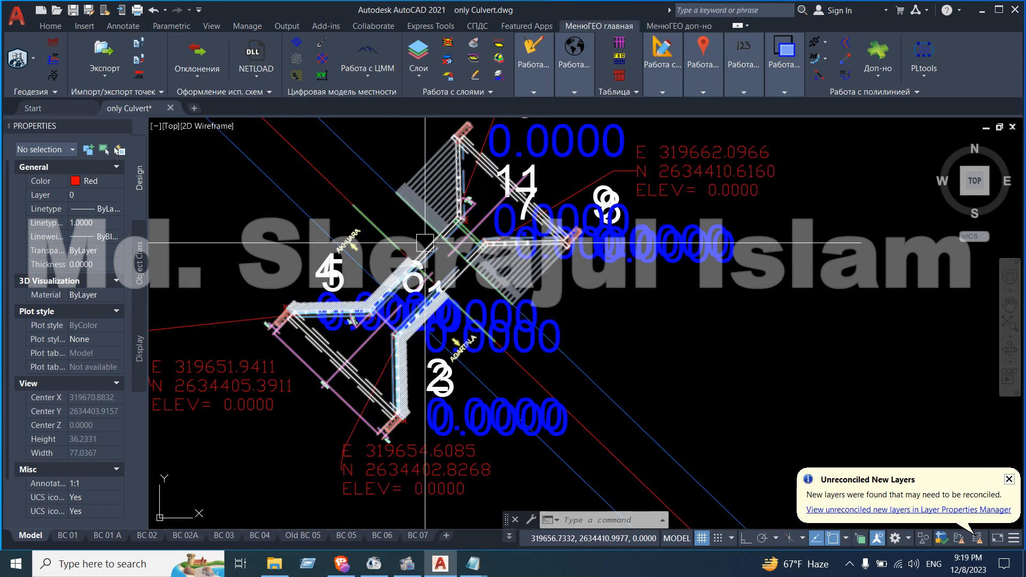
scroll(509, 312, down, 4)
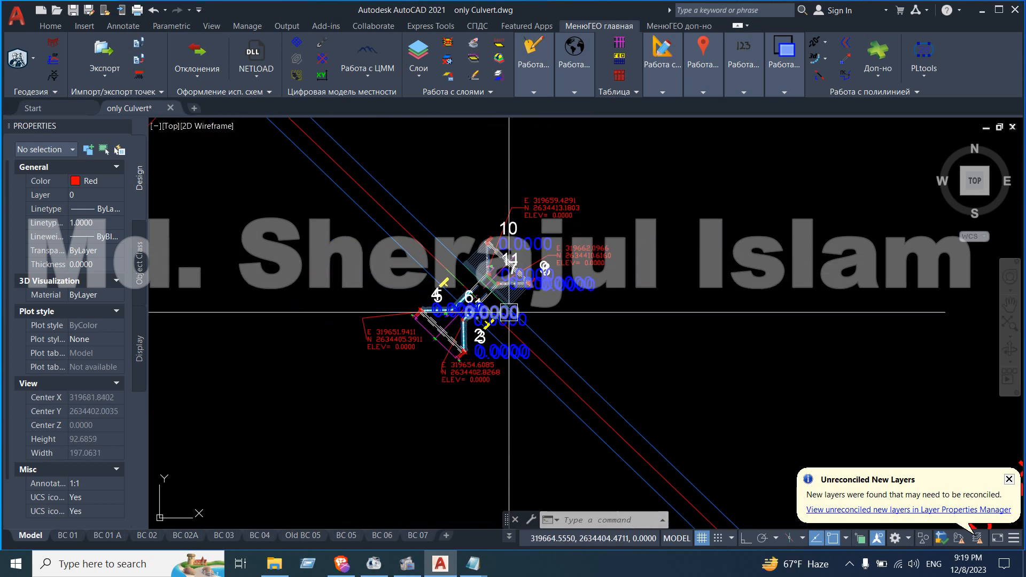
scroll(561, 251, up, 2)
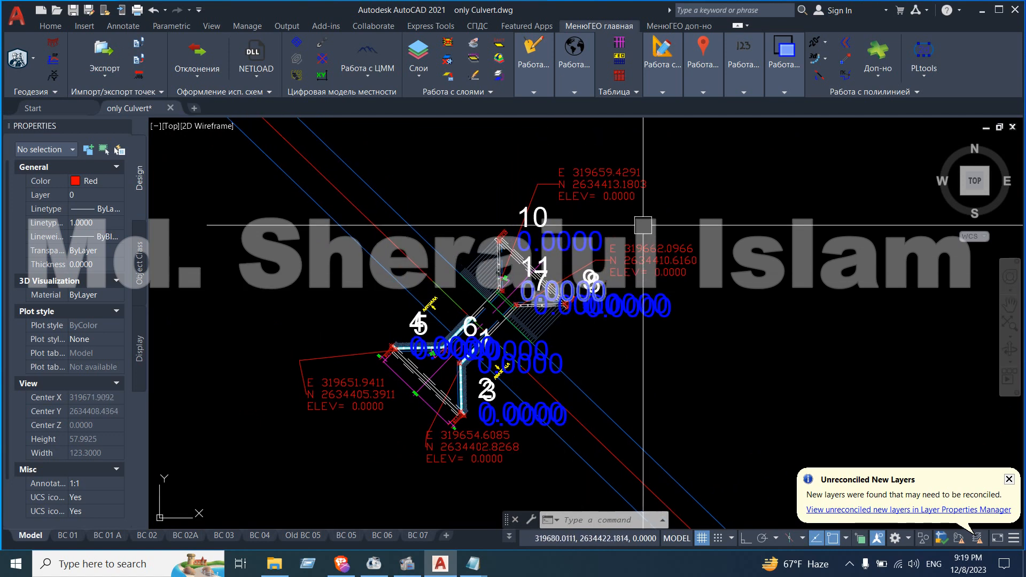